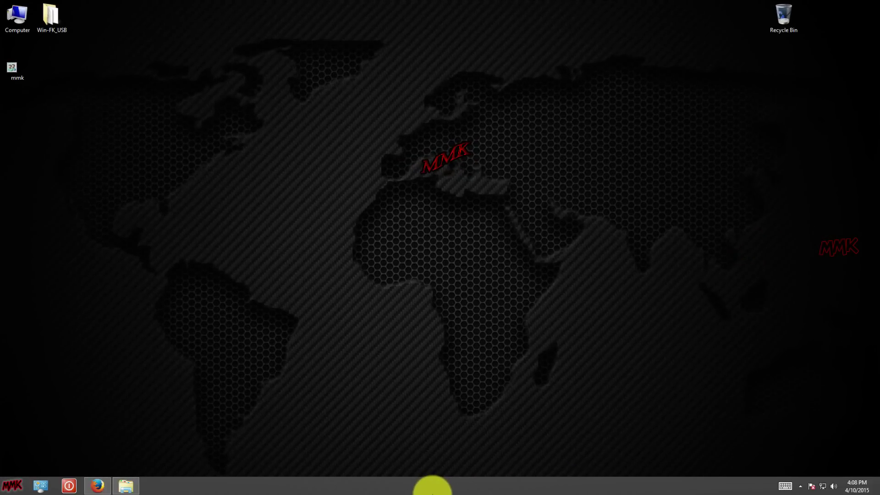
Open the desktop Win-FK_USB folder containing LiLi 2.9.2 and the ubuntu-32 ISO.
double_click(47, 30)
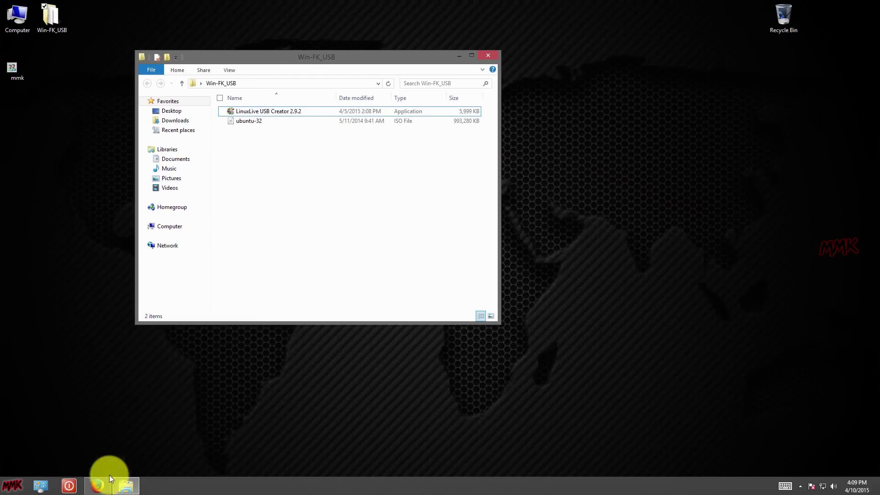
Search the web for 'linuxlive usb creator' in Firefox and open the official linuxliveusb.com site.
left_click(97, 484)
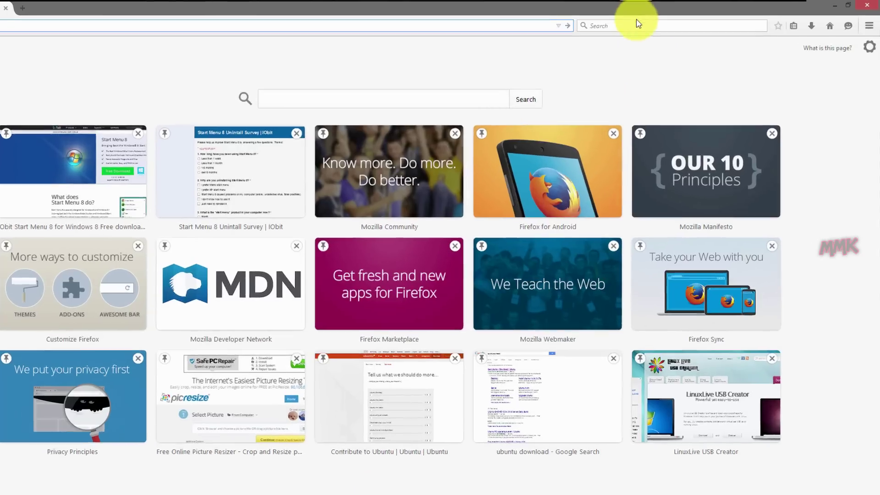
left_click(665, 22)
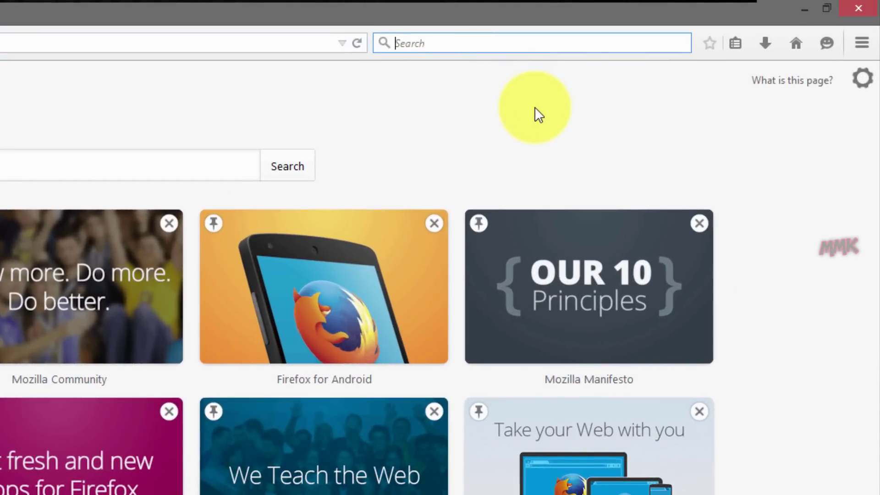
type("lin")
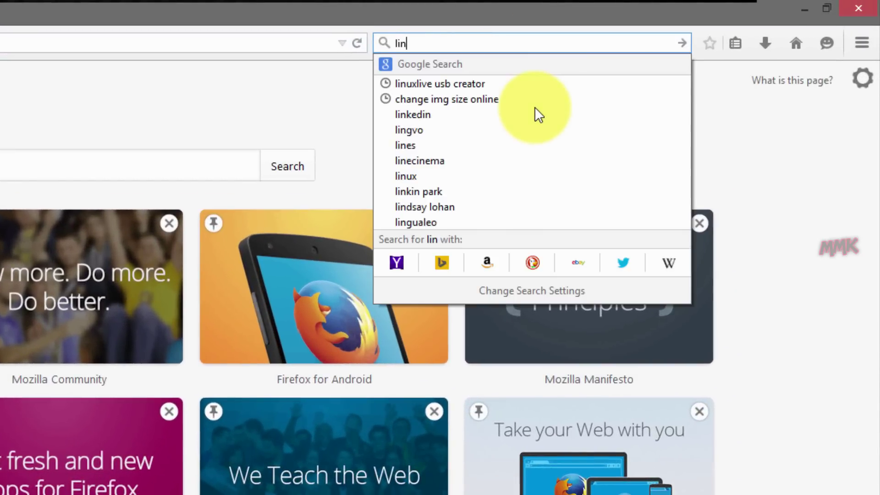
key("Down")
key("Return")
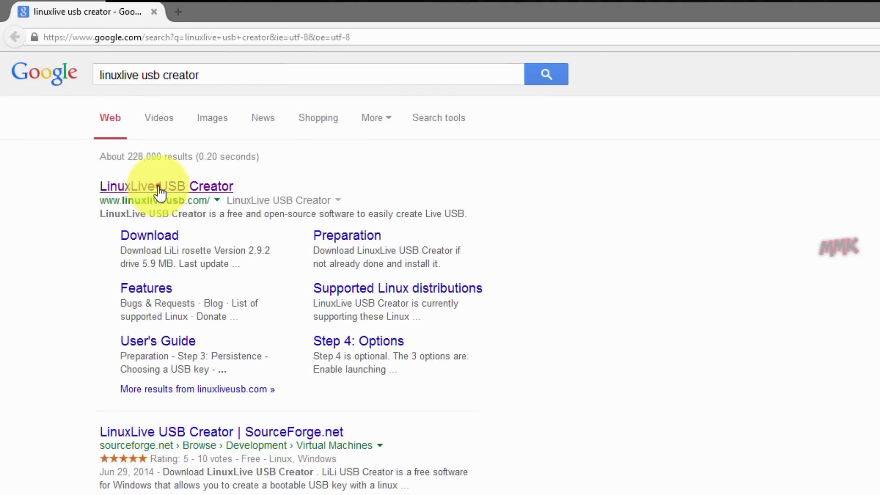
left_click(156, 187)
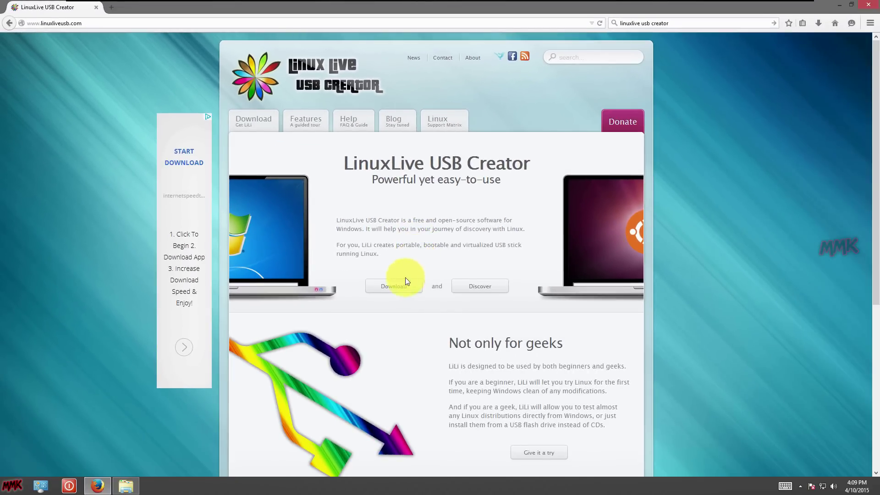
Go to the Download page, start the LiLi 2.9.2 download, and cancel saving it.
left_click(406, 281)
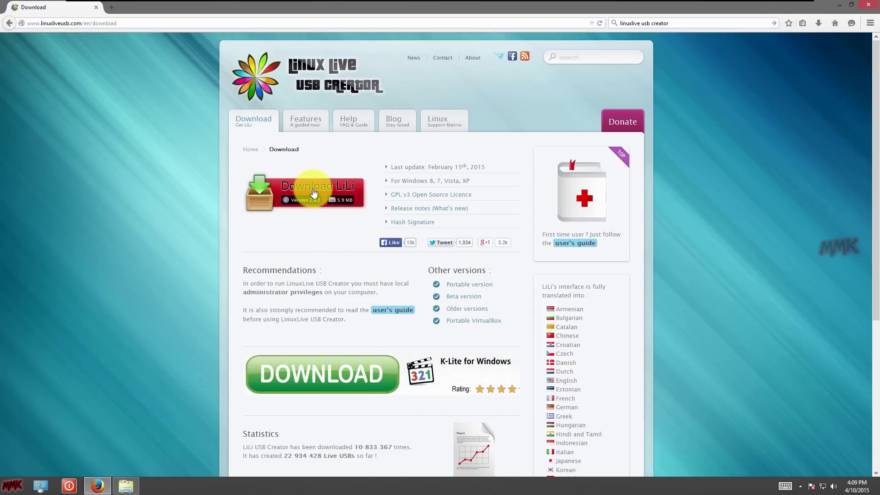
left_click(312, 193)
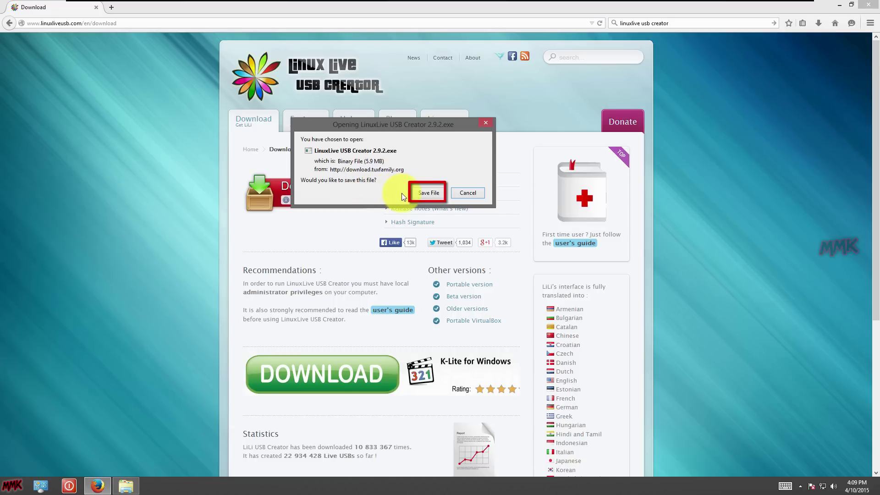
left_click(473, 195)
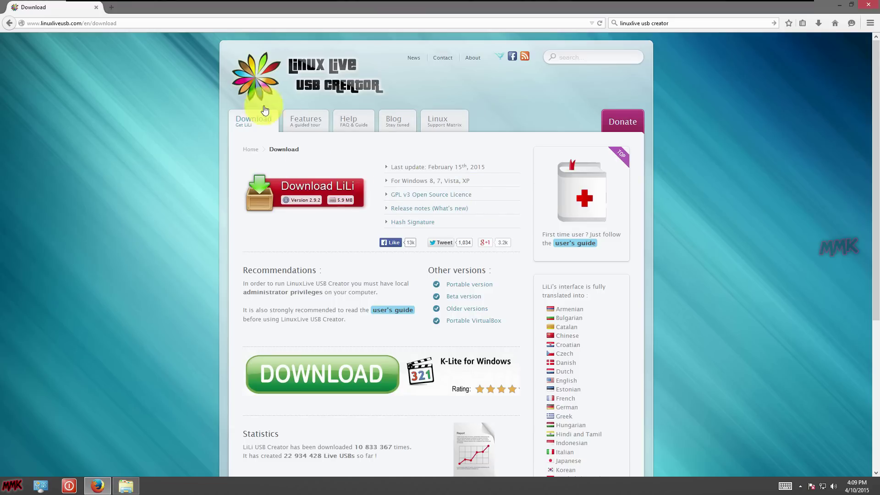
In a new tab, search 'ubuntu download' and open the Ubuntu Desktop page.
left_click(113, 9)
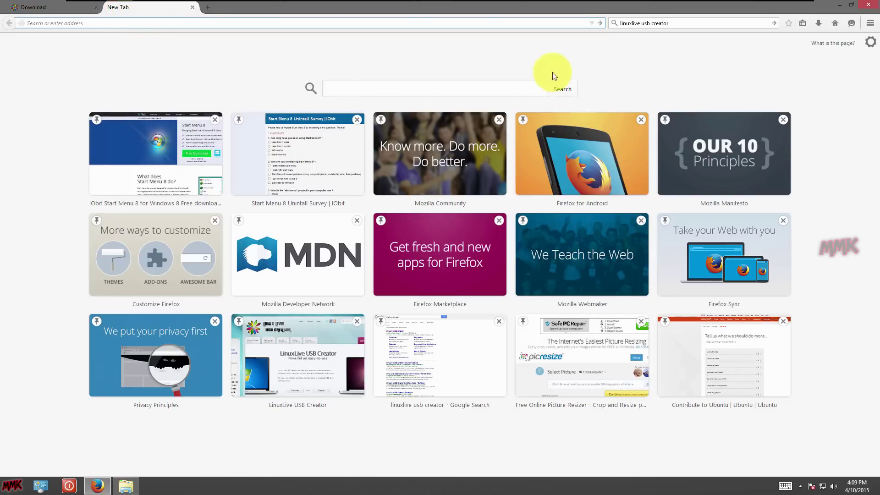
left_click(683, 24)
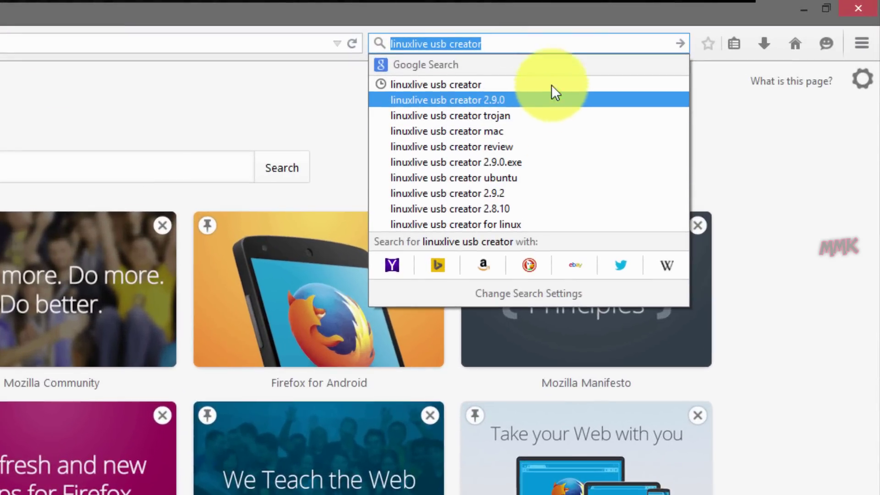
type("u")
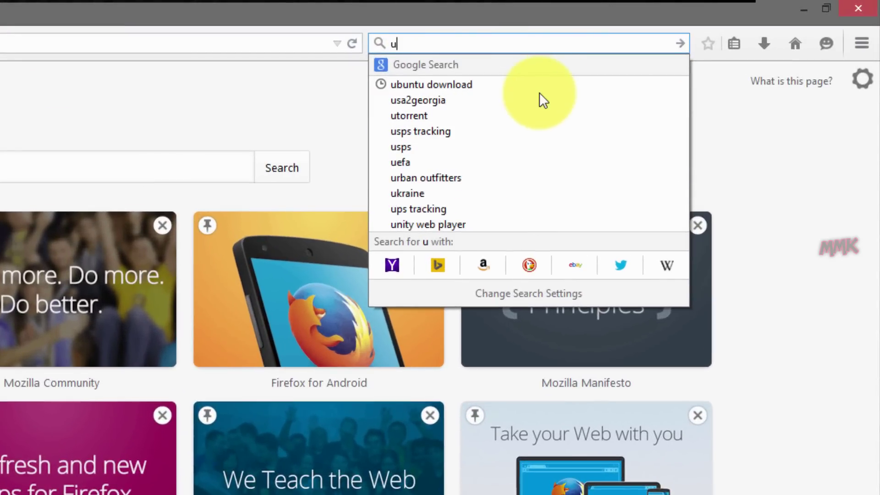
type("buntu")
key("Down")
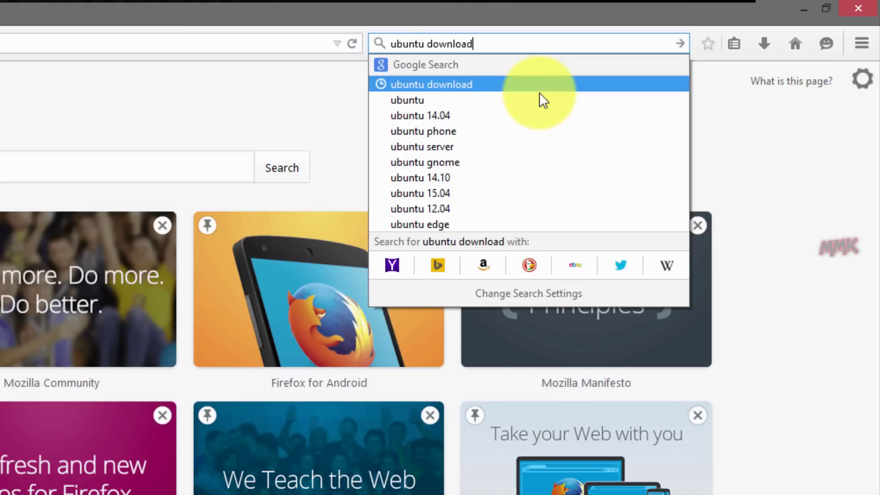
key("Return")
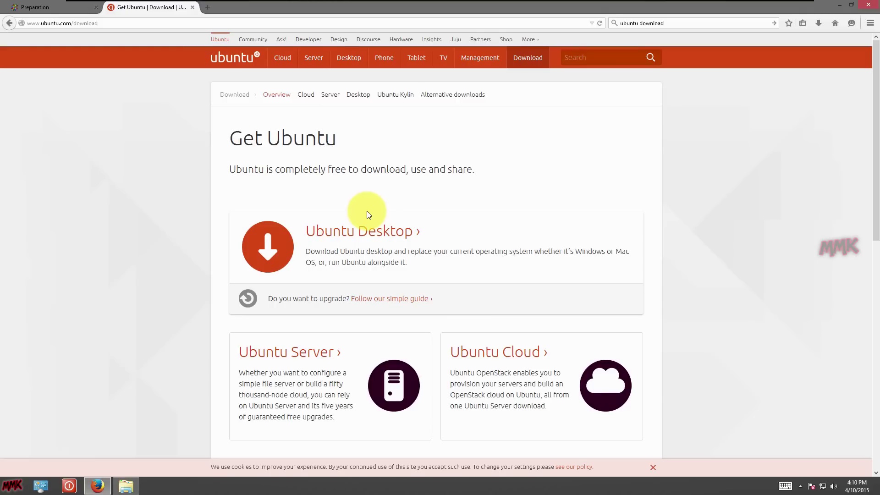
left_click(279, 104)
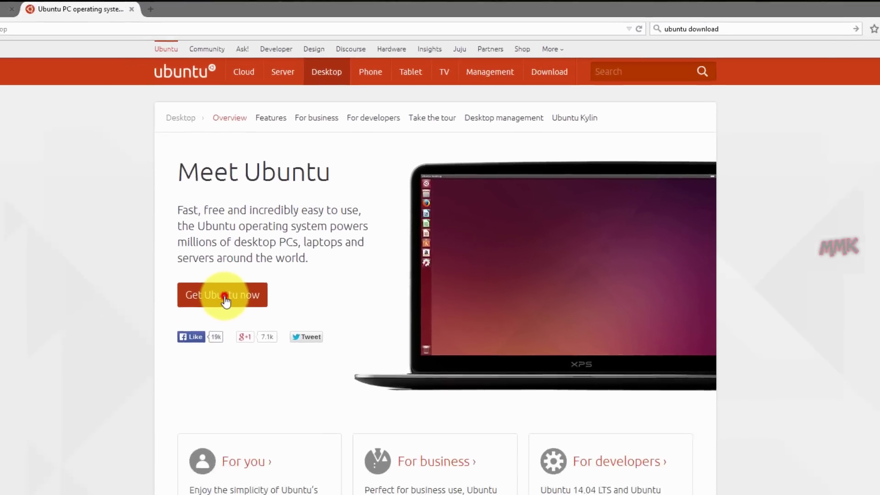
Download the 32-bit Ubuntu 14.04.2 LTS ISO, skipping the contribution, then minimise Firefox.
left_click(169, 380)
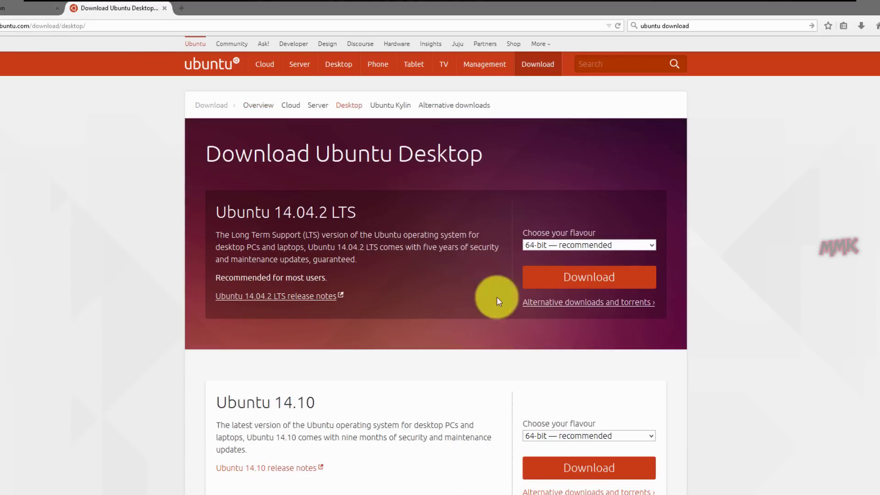
left_click(653, 247)
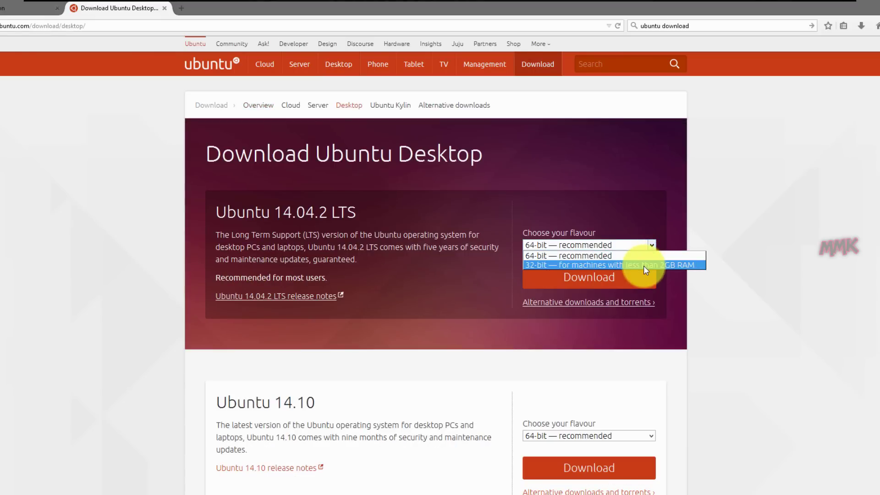
left_click(644, 265)
left_click(581, 277)
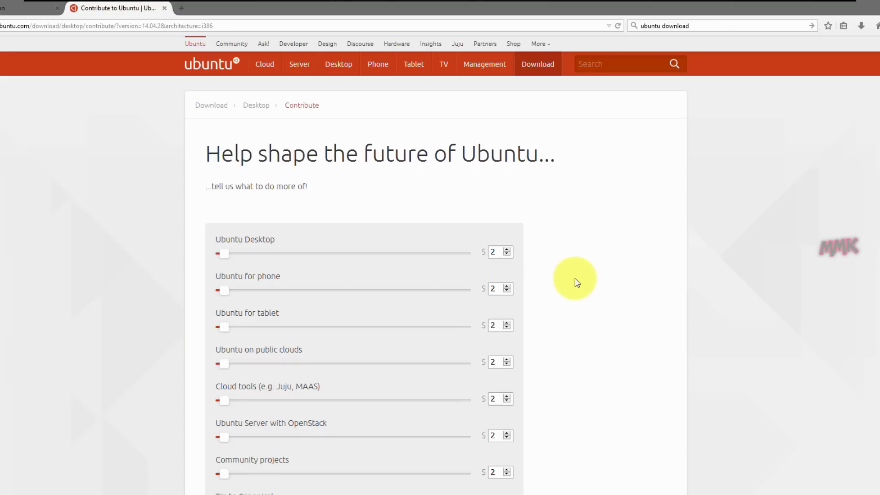
scroll(575, 283, "down", 8)
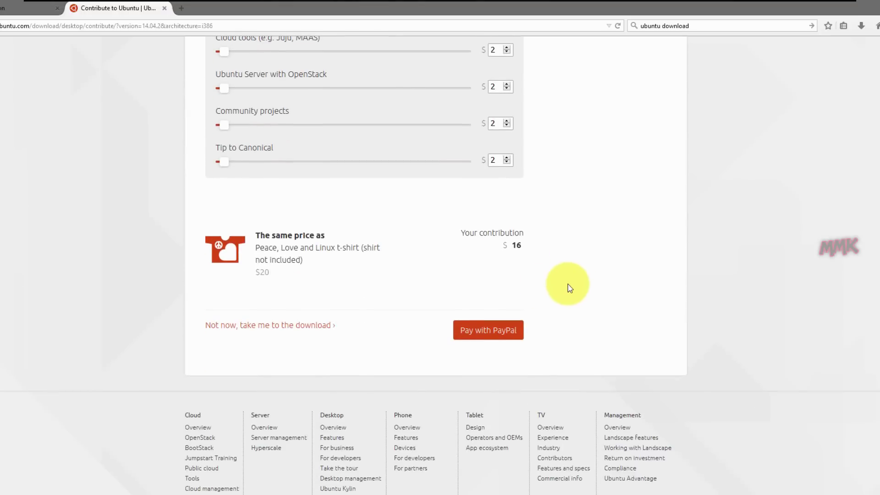
left_click(301, 326)
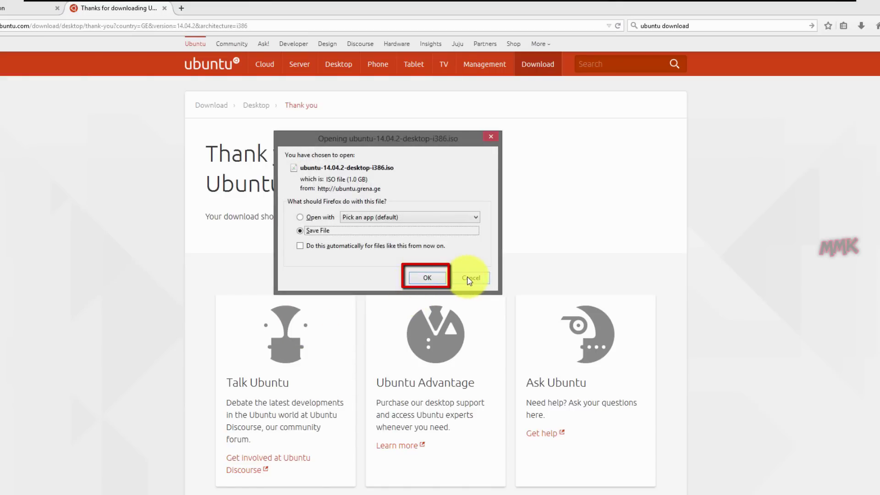
key("Return")
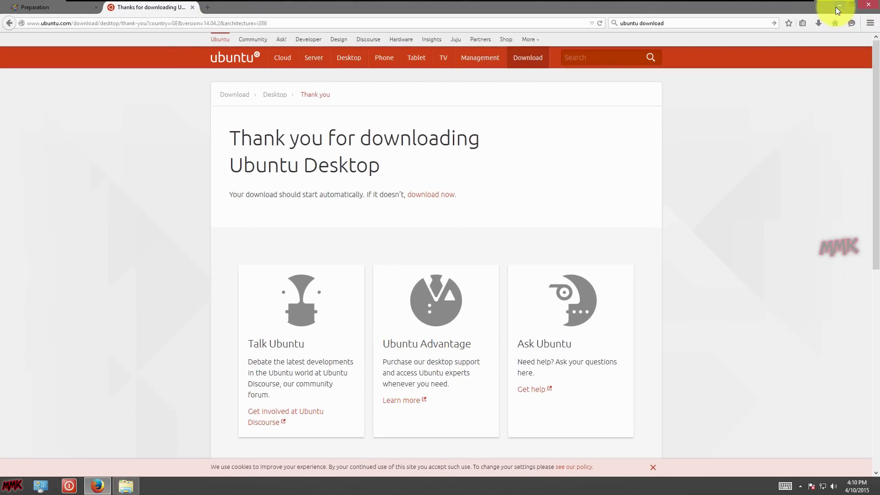
left_click(835, 8)
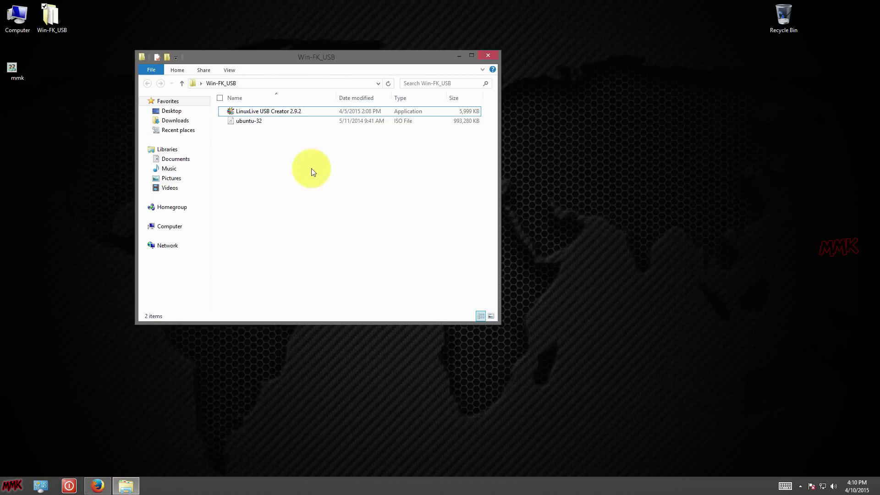
Install LiLi 2.9.2 in English to C:\Program Files\LinuxLive USB Creator and launch it.
double_click(271, 112)
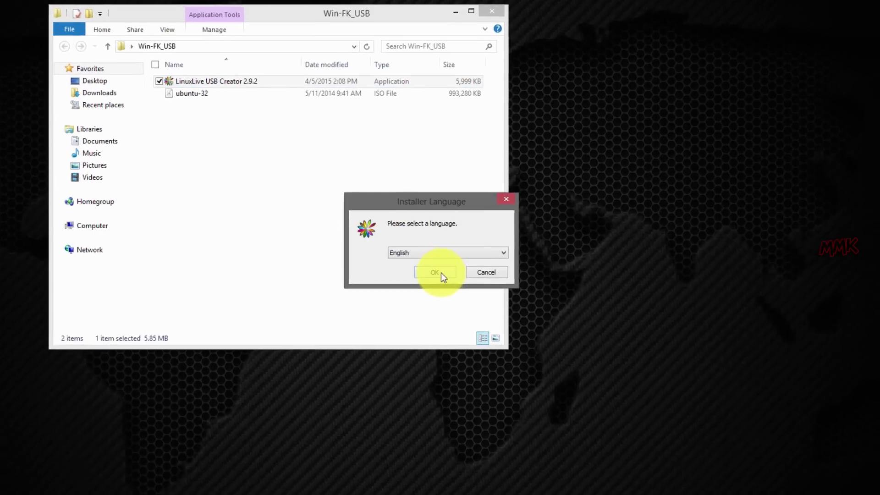
left_click(446, 265)
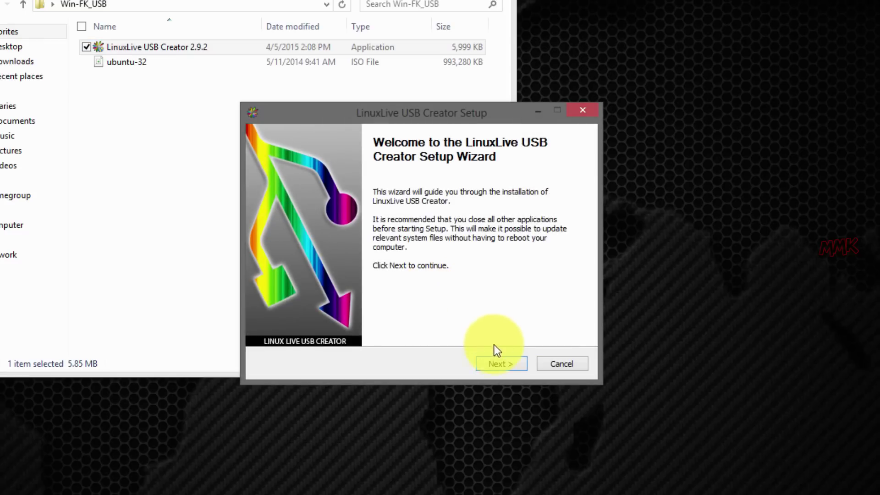
left_click(498, 364)
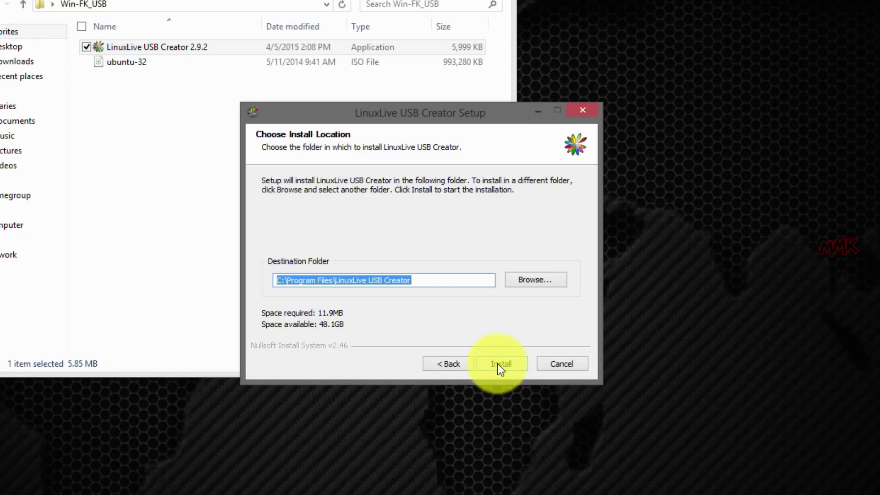
left_click(497, 364)
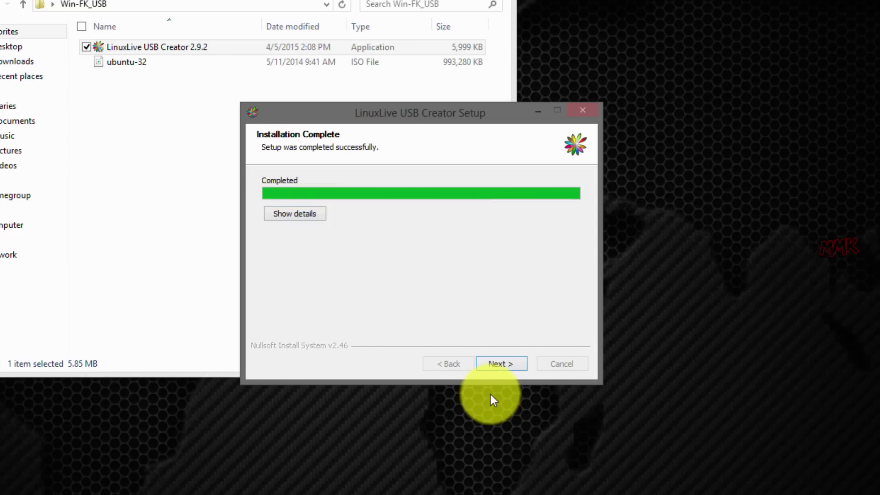
left_click(495, 364)
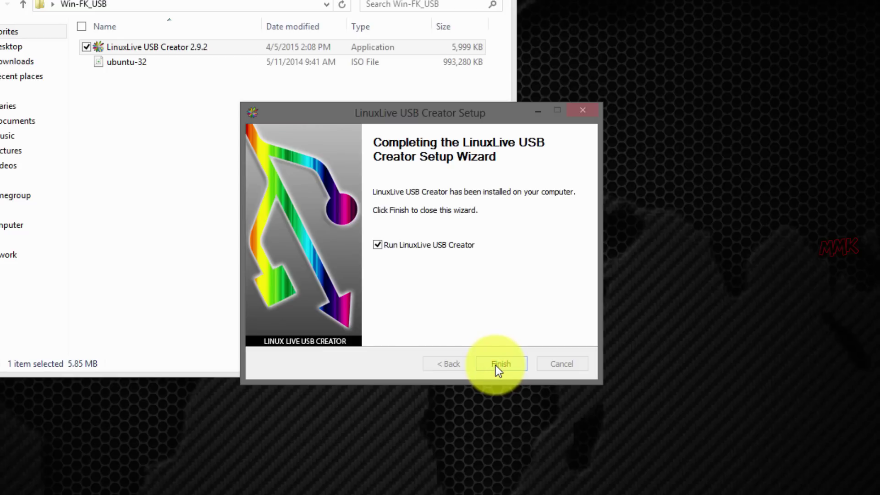
left_click(496, 364)
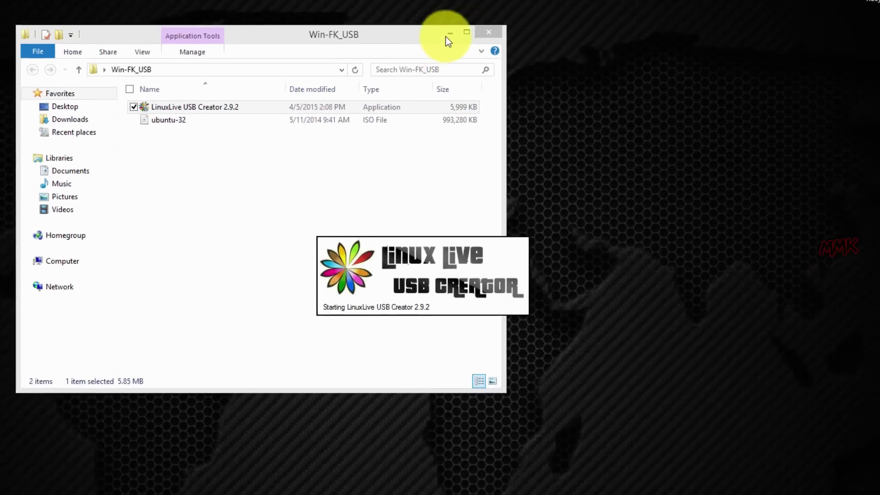
Check in Computer that the Install Ubuntu (F:) stick is listed, then minimise the window.
left_click(448, 36)
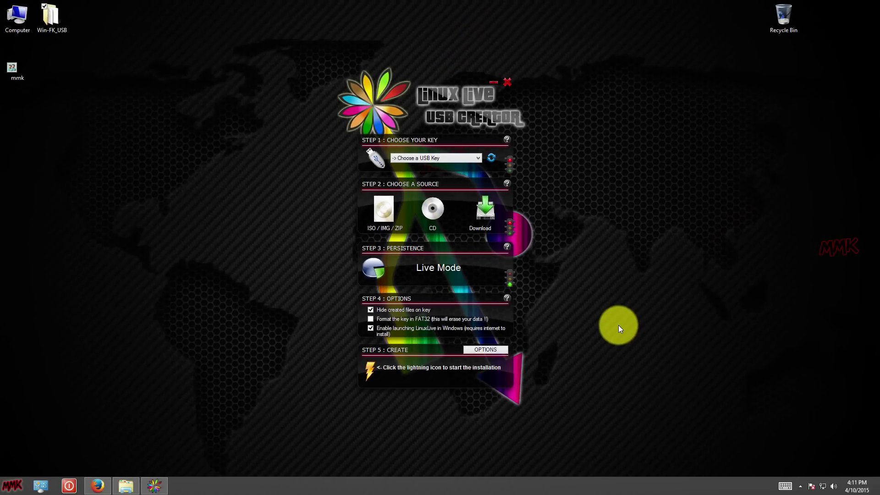
double_click(23, 26)
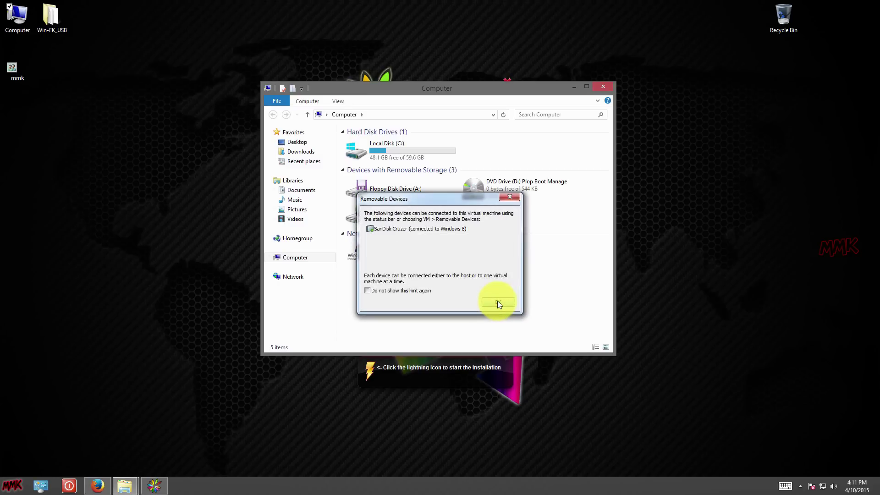
left_click(504, 301)
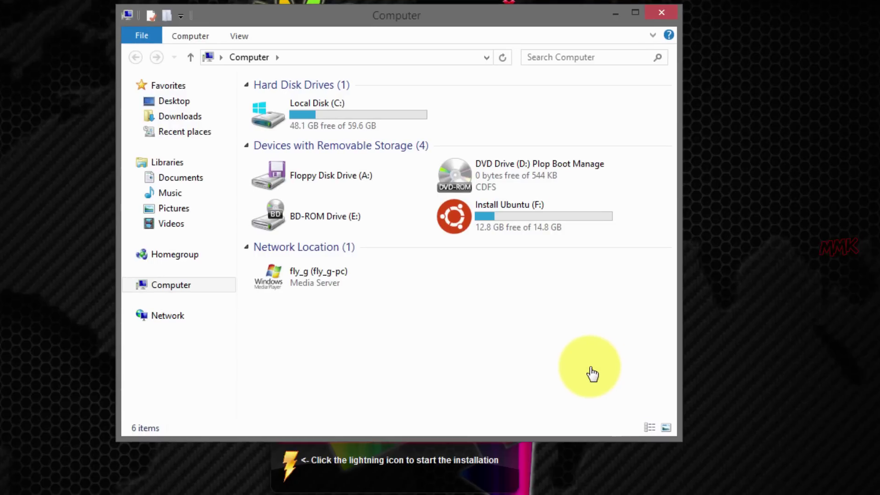
left_click(614, 14)
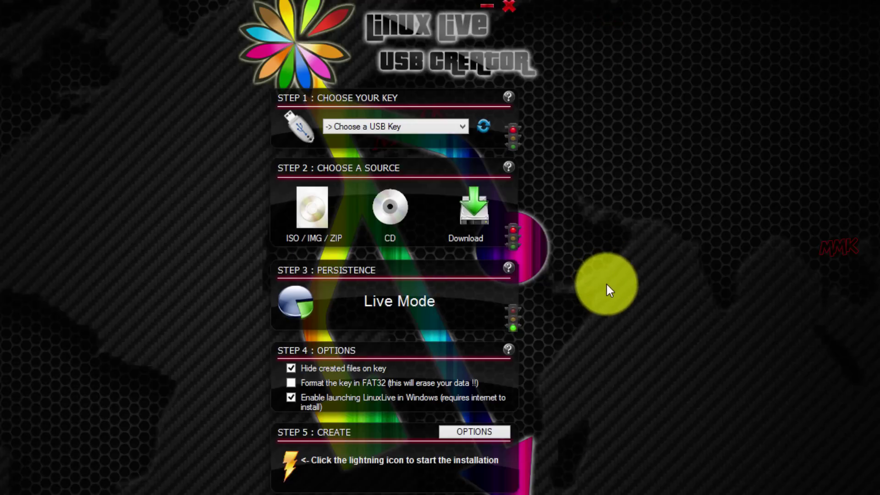
Relaunch LiLi USB Creator from All Programs and select F: MYLINUXLIVE (FAT32, 14.9 GB) as the key.
left_click(461, 129)
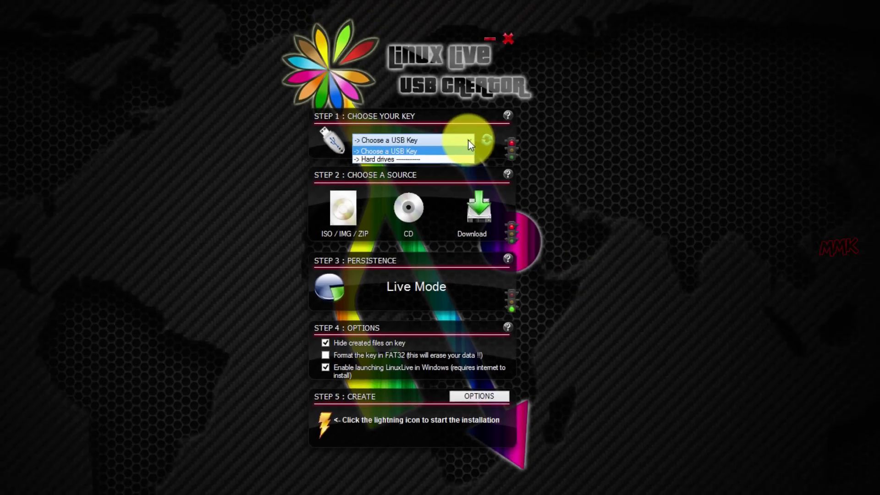
left_click(506, 84)
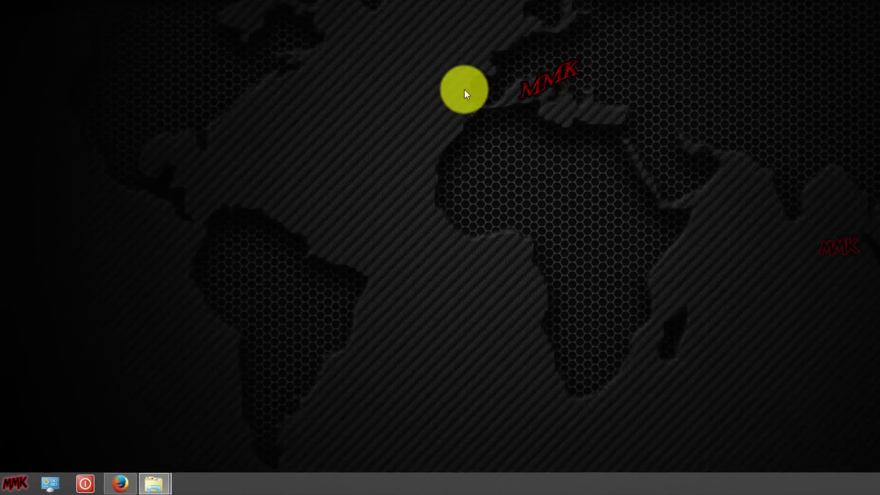
left_click(19, 482)
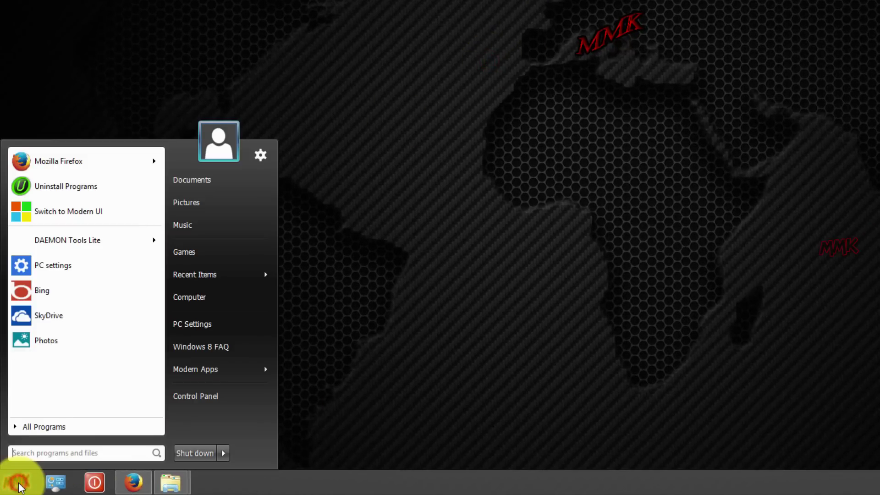
left_click(78, 424)
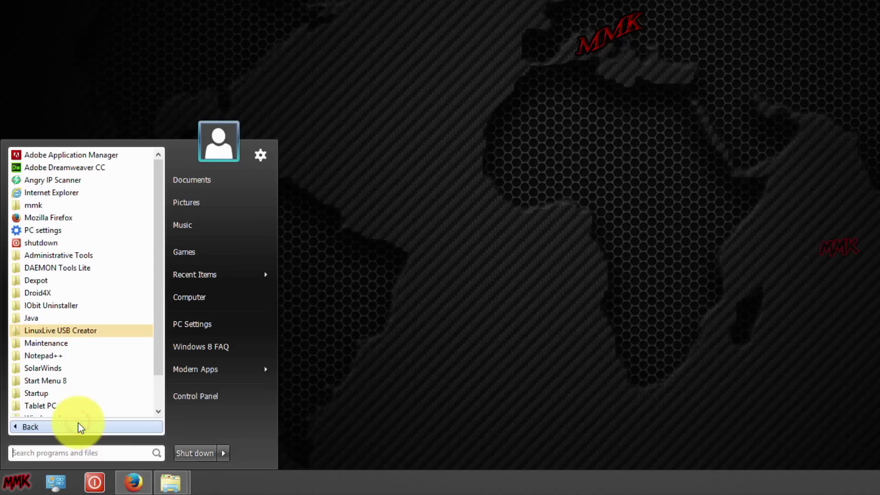
left_click(71, 331)
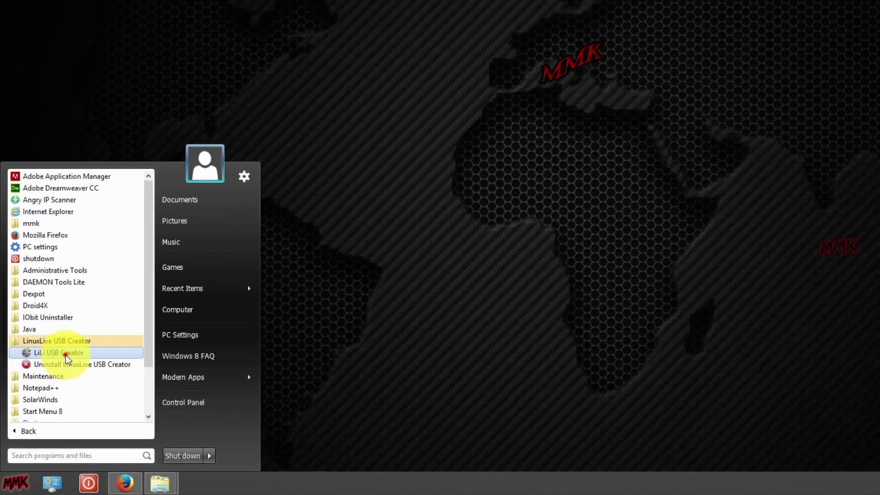
left_click(65, 355)
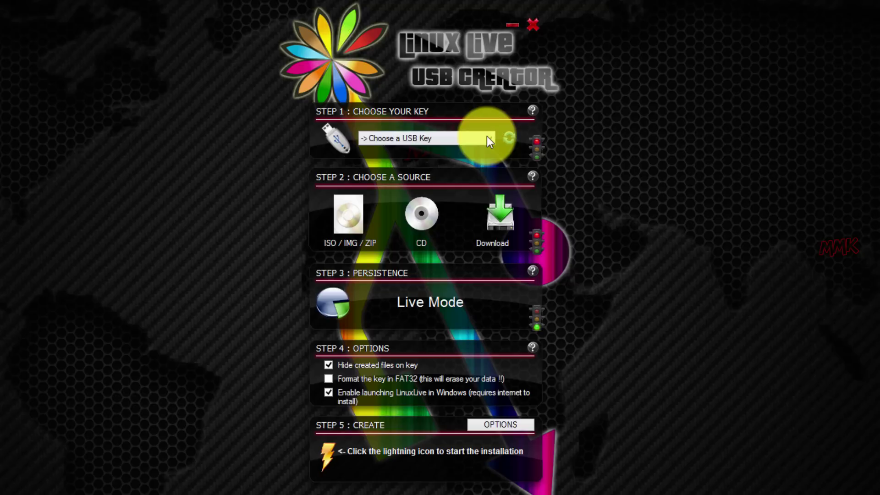
left_click(487, 137)
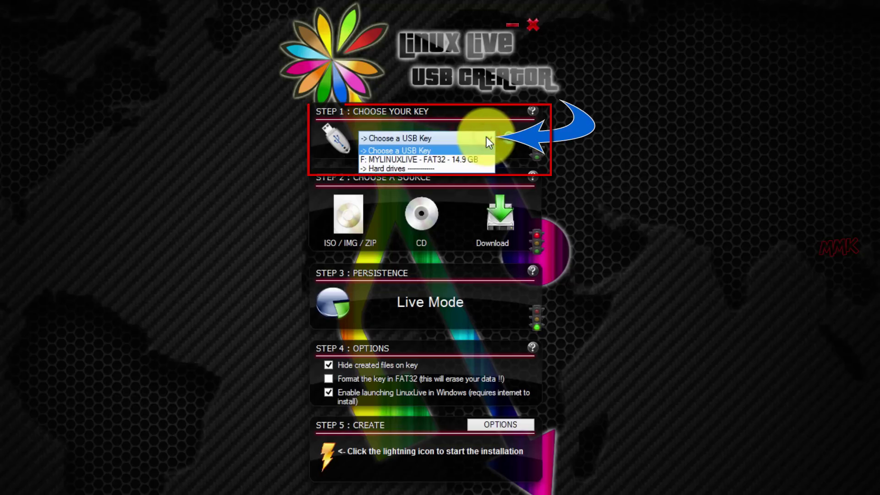
left_click(473, 160)
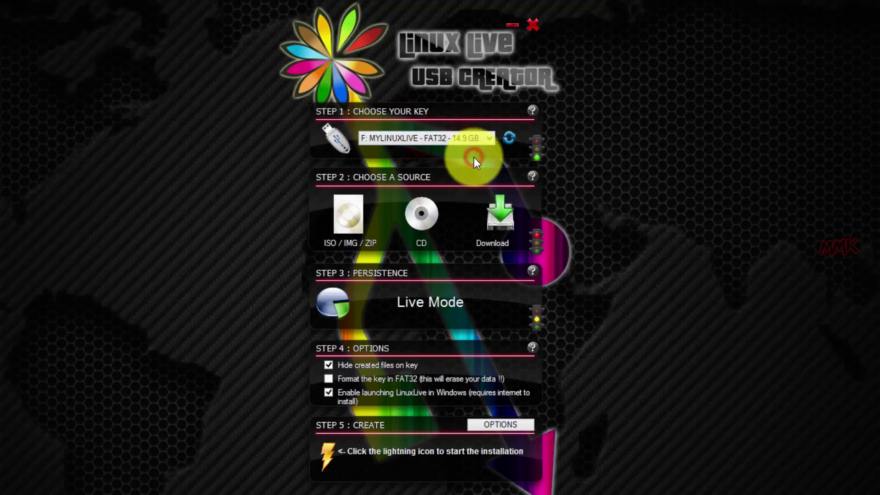
Choose Desktop\Win-FK_USB\ubuntu-32 as the ISO source, recognised as Ubuntu 14.04 Trusty Tahr.
left_click(344, 217)
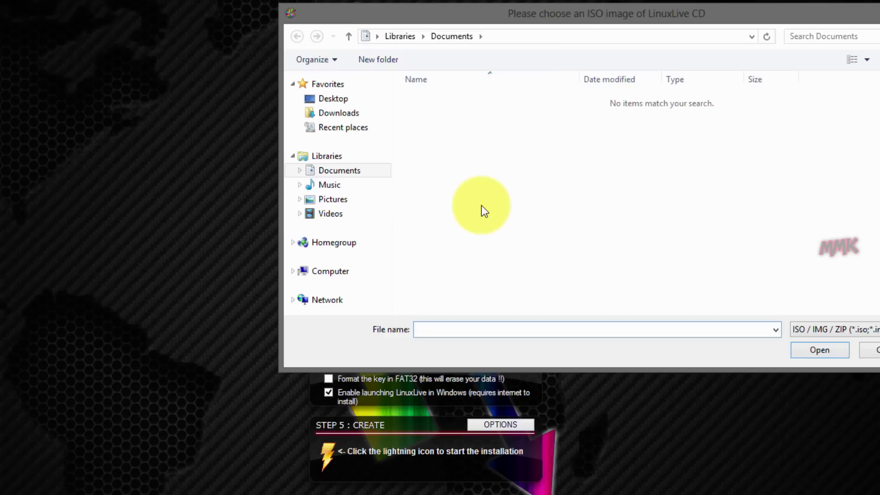
left_click(339, 100)
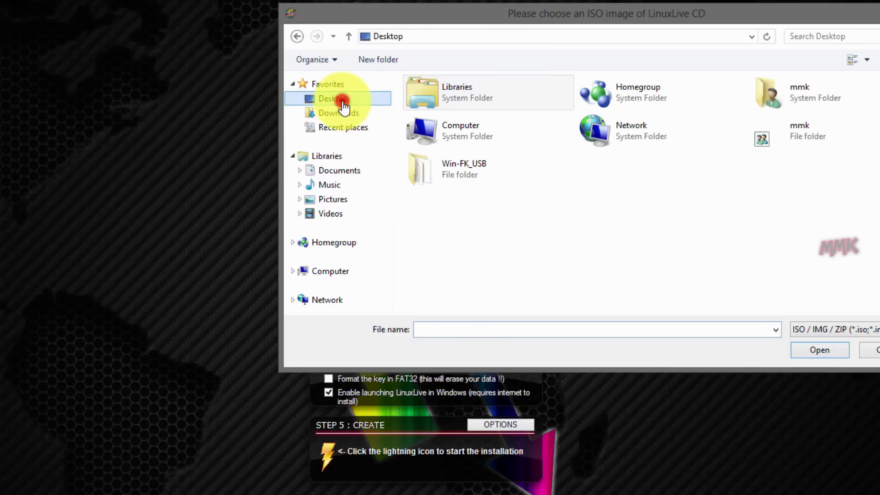
double_click(461, 169)
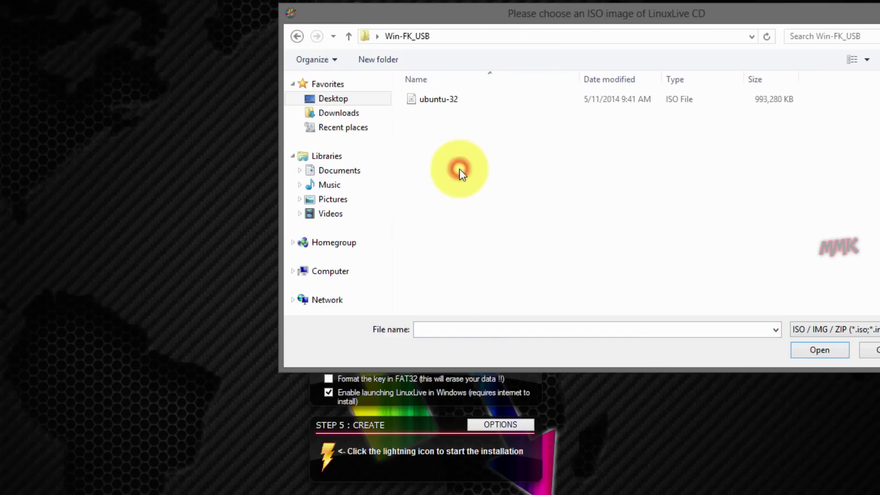
left_click(430, 102)
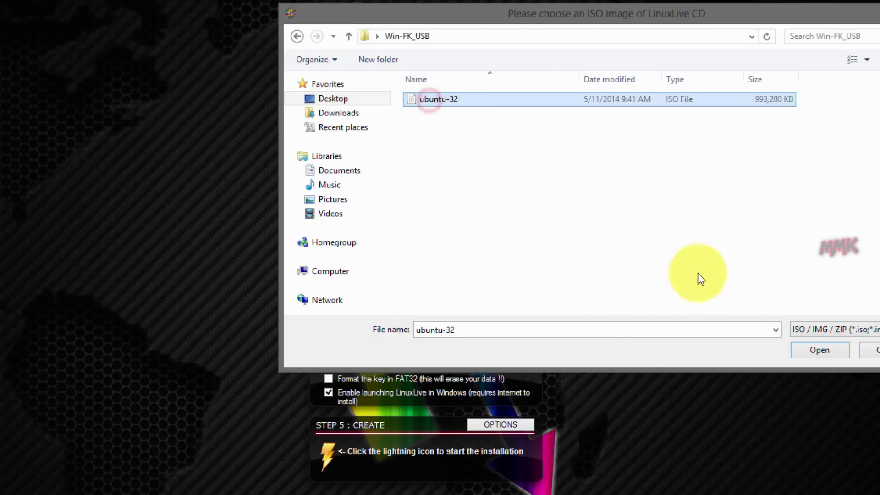
left_click(803, 352)
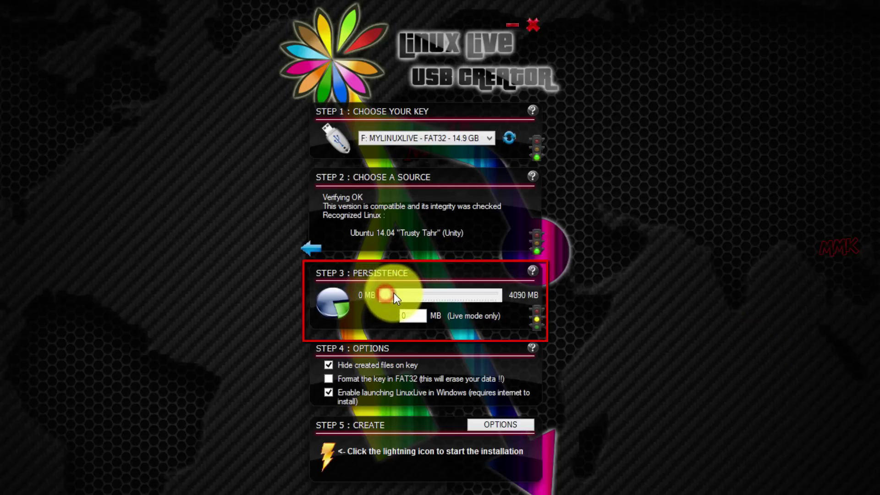
Set persistence to 500 MB and enable 'Format the key in FAT32'.
left_click_drag(394, 293, 392, 315)
type("300")
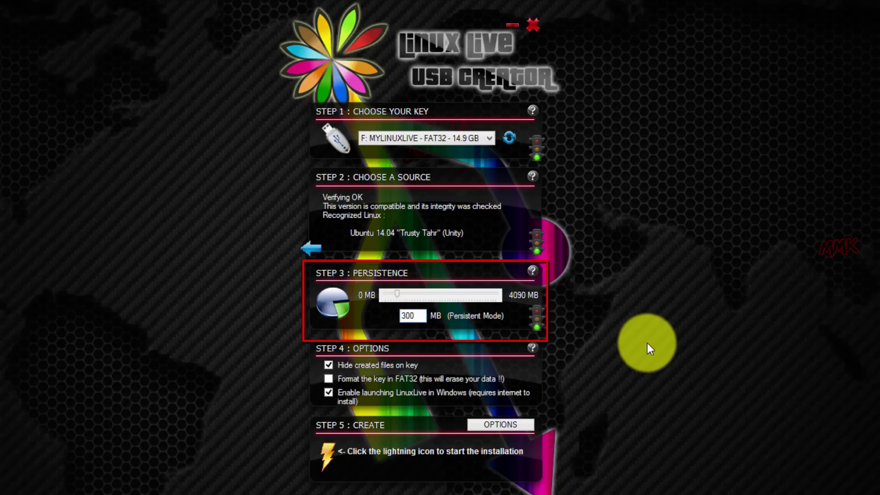
key("BackSpace")
key("BackSpace")
key("BackSpace")
type("500")
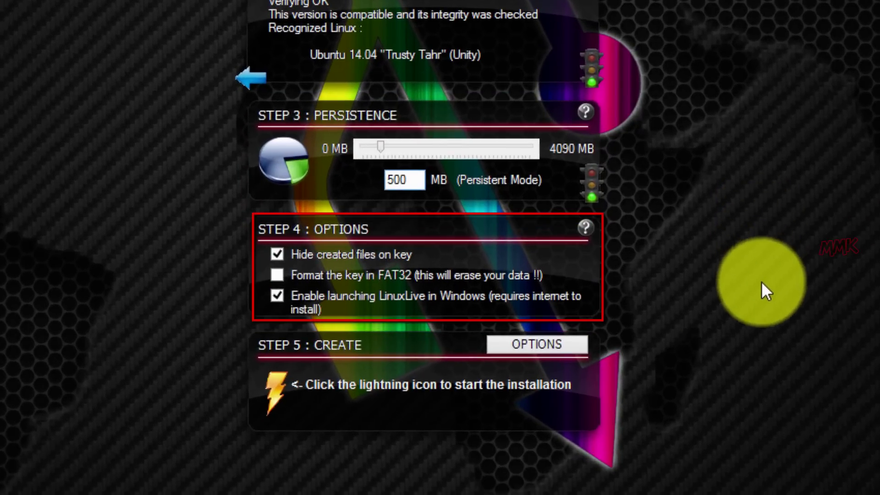
left_click(276, 276)
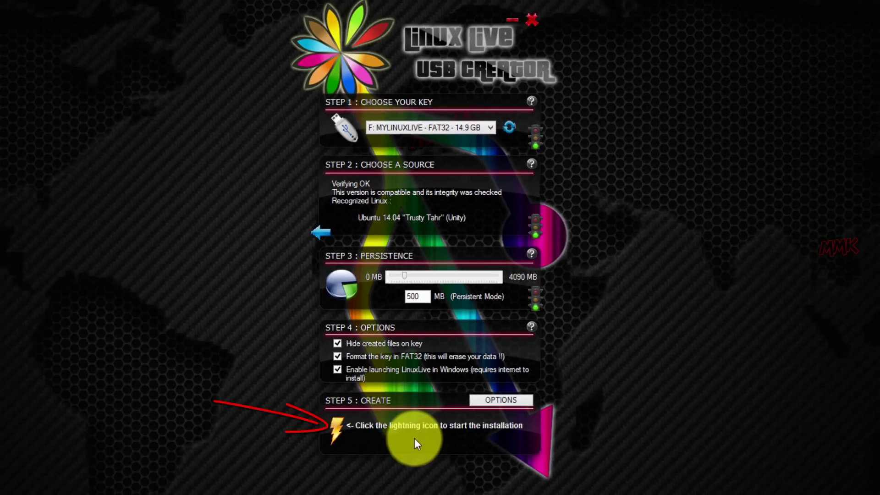
Start building the Ubuntu live key on F: and accept the format warning.
left_click(338, 429)
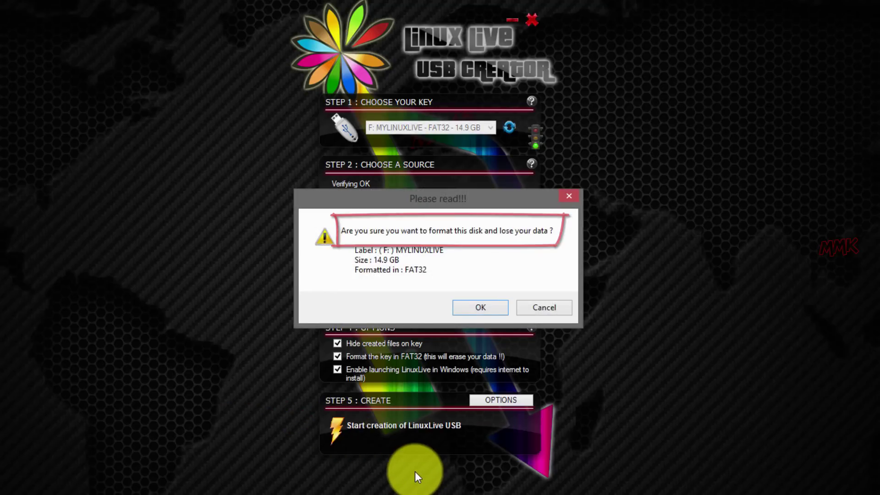
left_click(479, 309)
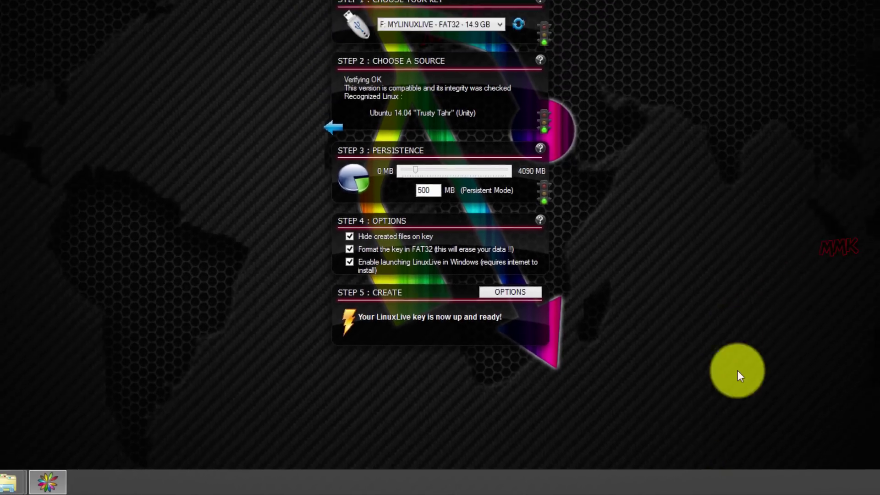
Close LiLi, open the VirtualBox folder on Install Ubuntu (F:), then close that window.
left_click(507, 83)
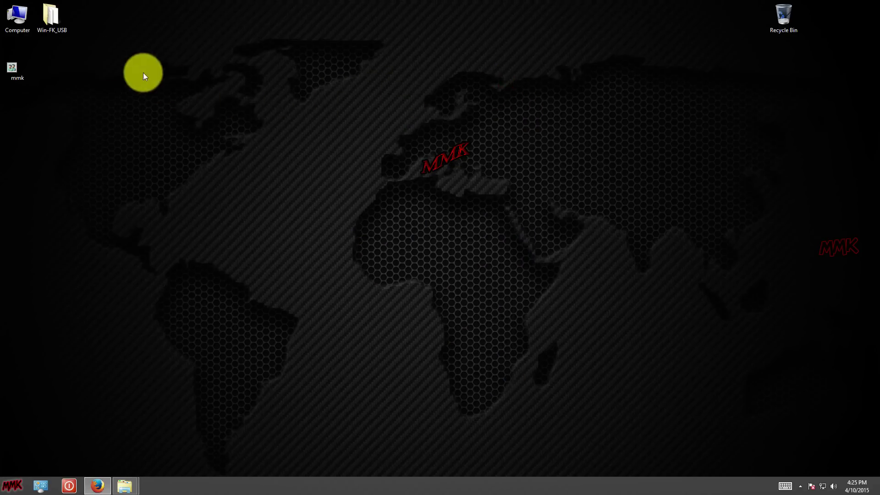
double_click(22, 20)
left_click(482, 310)
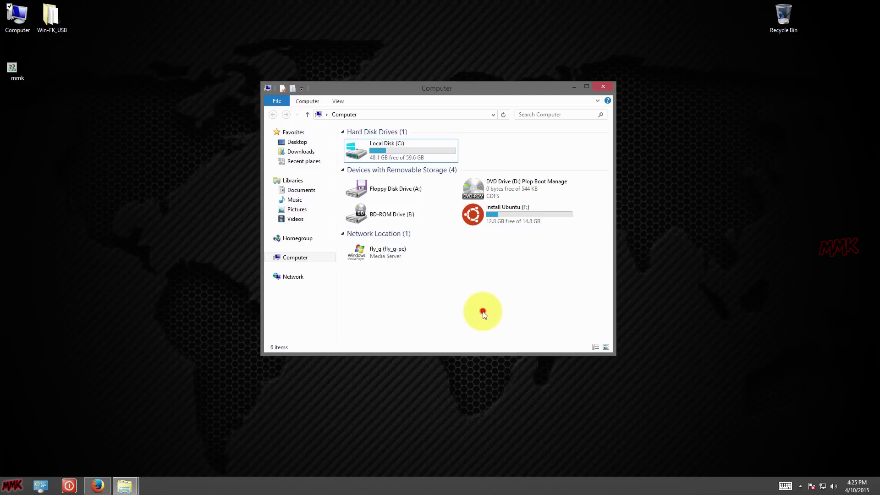
double_click(495, 220)
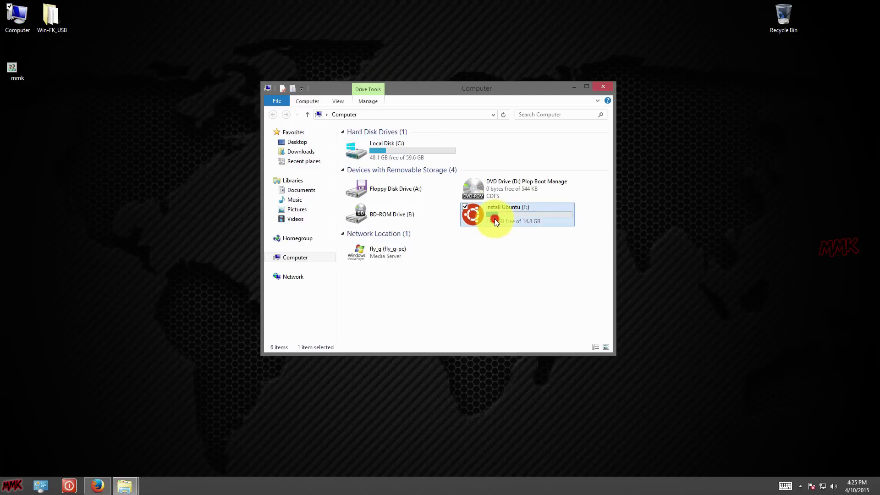
double_click(364, 142)
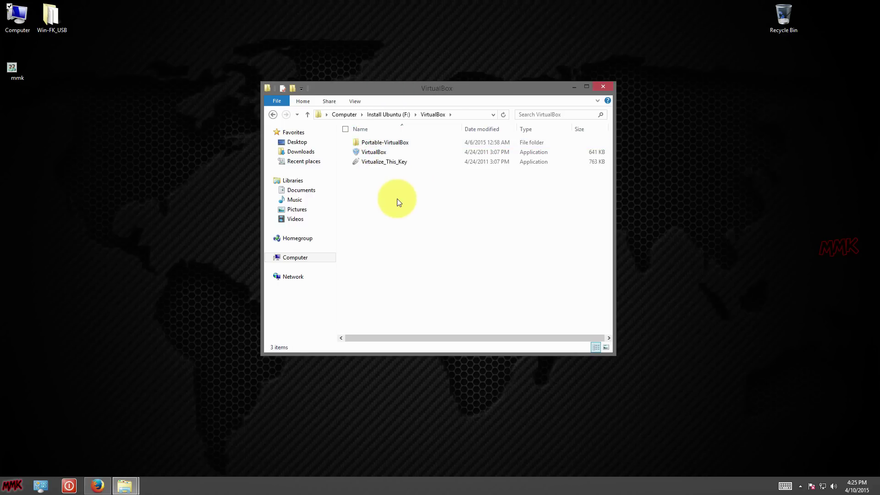
left_click(603, 86)
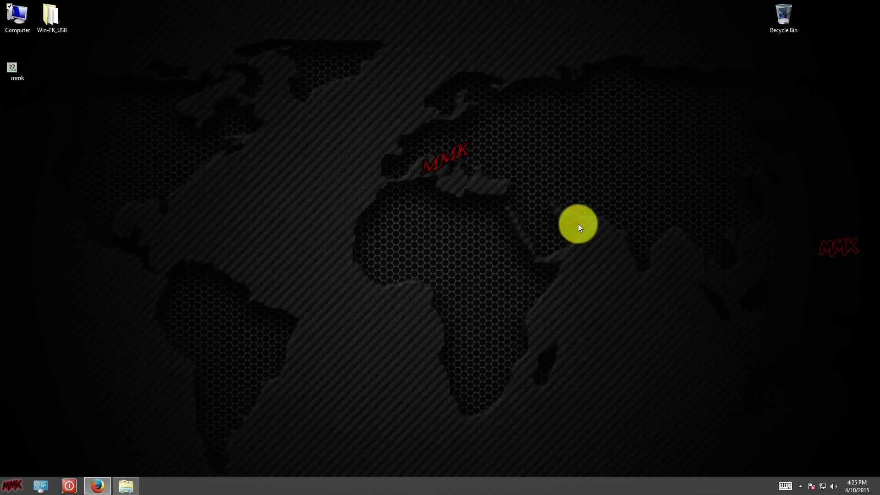
Create a new folder named 'files' on Local Disk (C:).
double_click(20, 22)
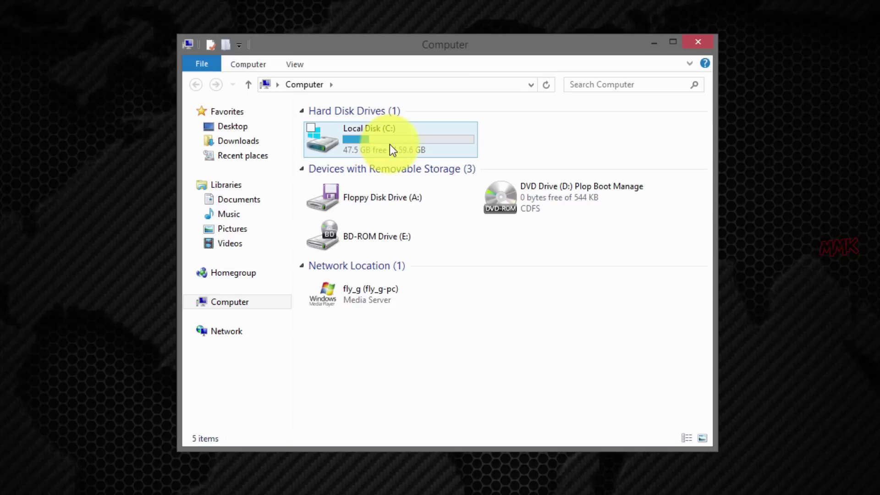
double_click(390, 146)
right_click(375, 210)
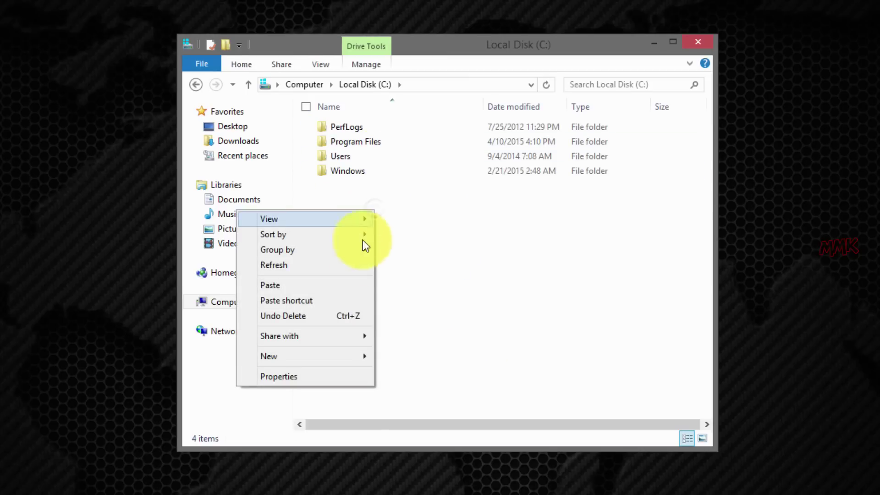
mouse_move(357, 359)
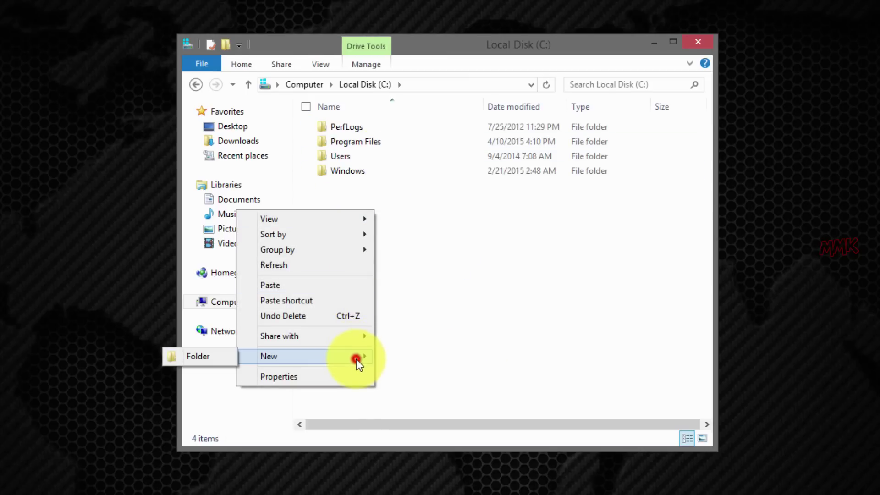
left_click(216, 357)
type("file")
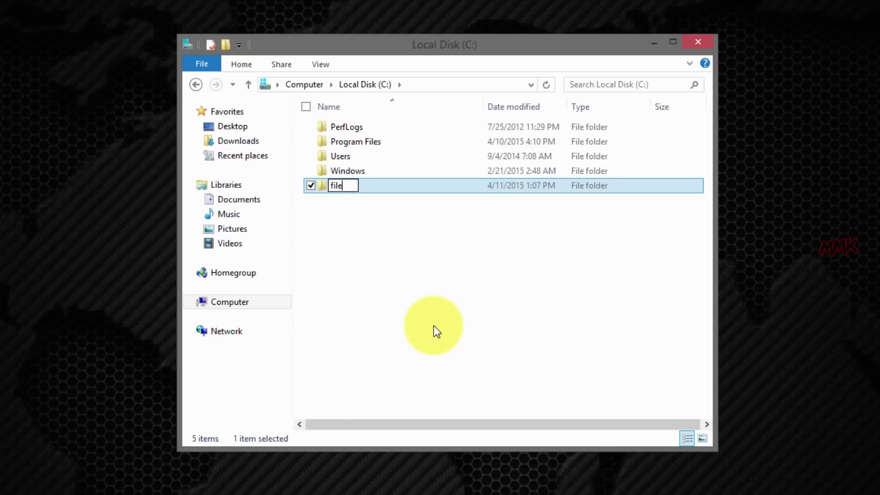
type("s")
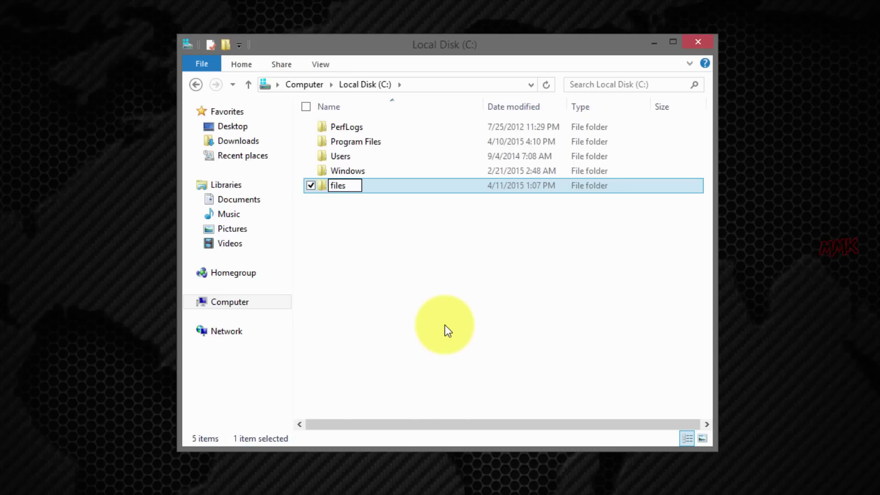
left_click(420, 317)
Add an empty text document named 'mmk' inside C:\files, then close File Explorer.
double_click(347, 189)
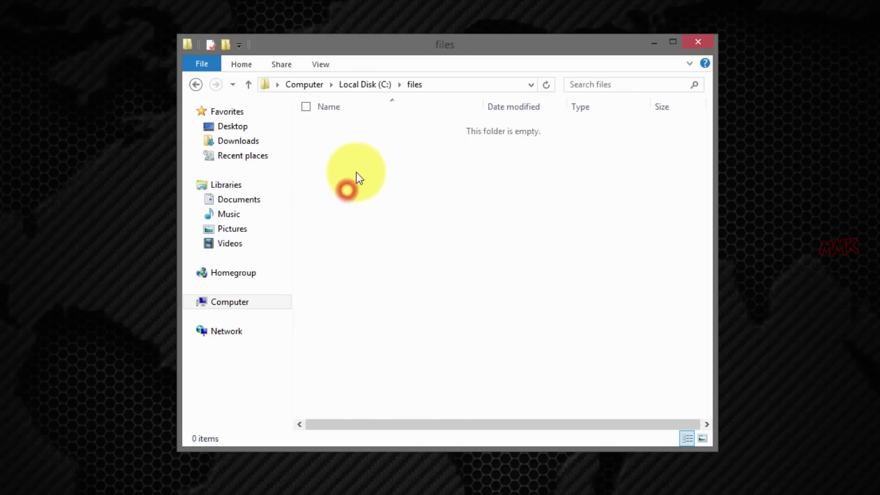
right_click(364, 150)
mouse_move(333, 315)
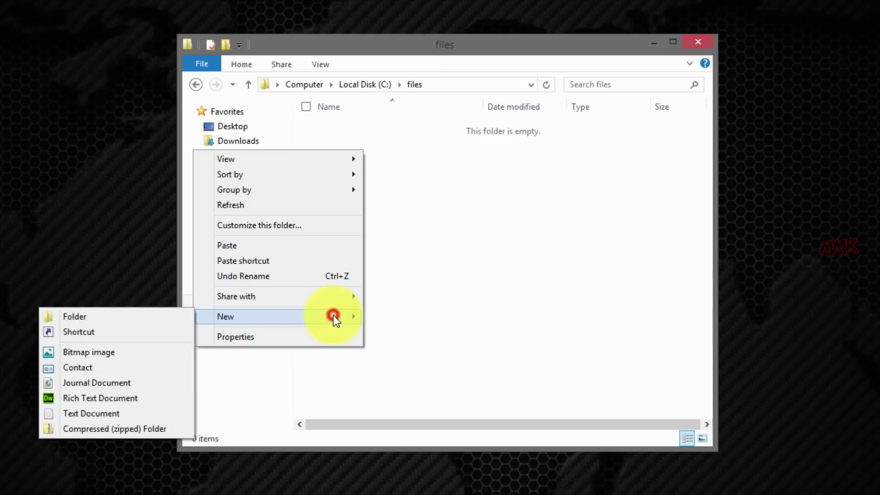
left_click(114, 414)
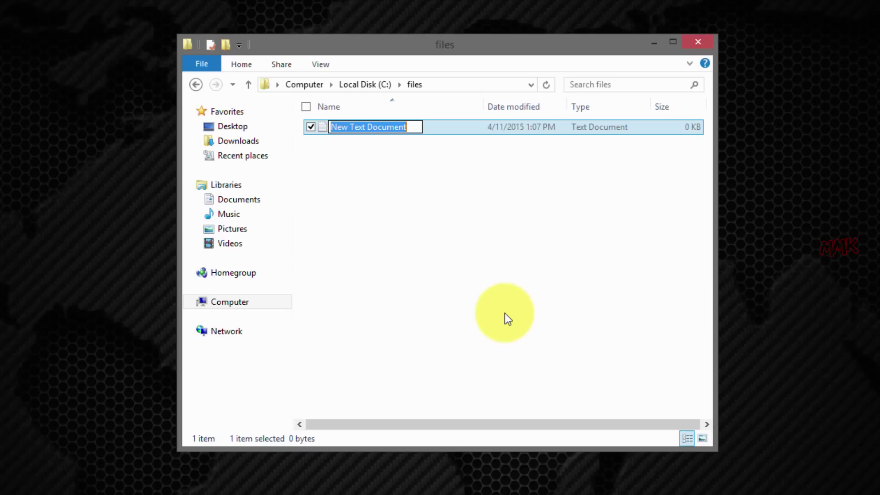
type("mmk")
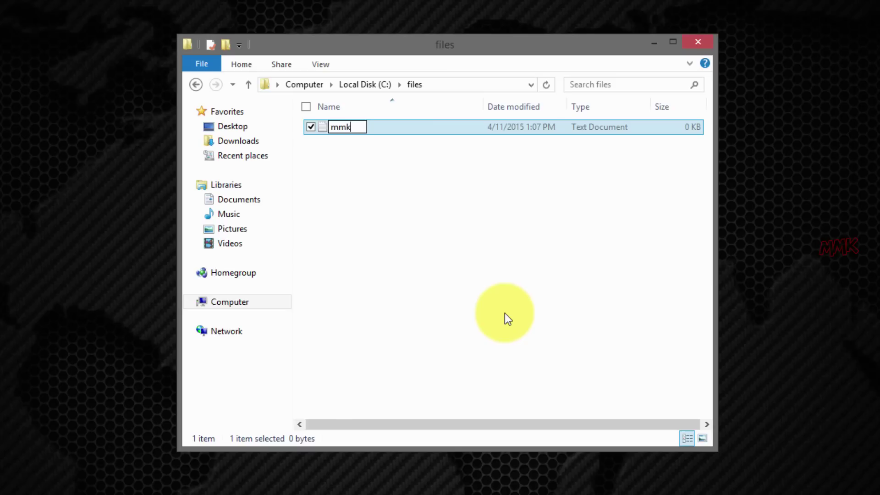
left_click(500, 287)
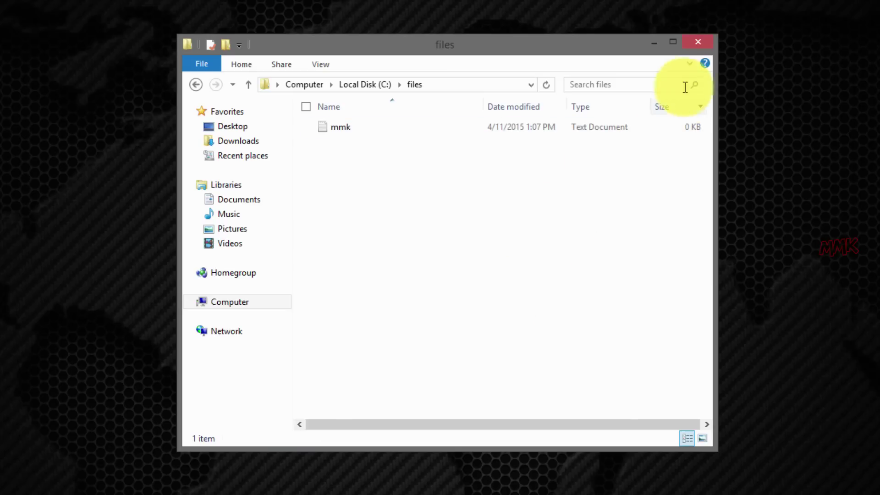
left_click(699, 42)
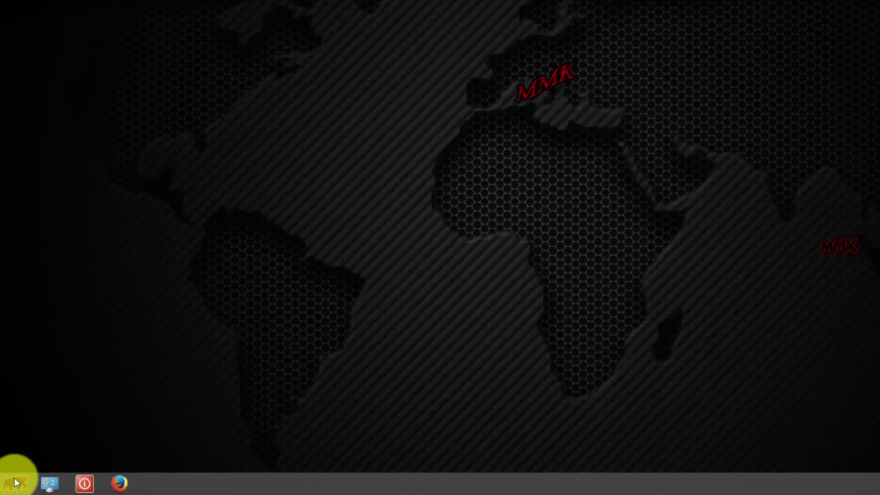
Log off the current Windows account from the Start menu's shut-down options.
left_click(11, 485)
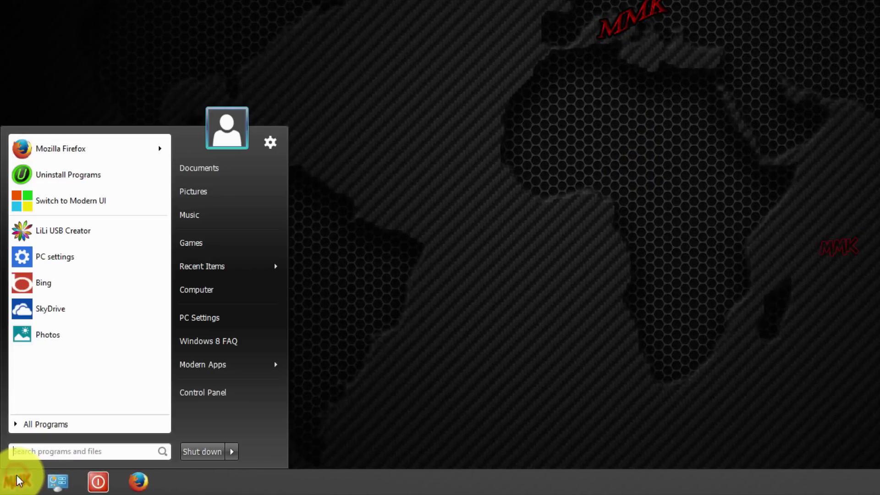
left_click(231, 452)
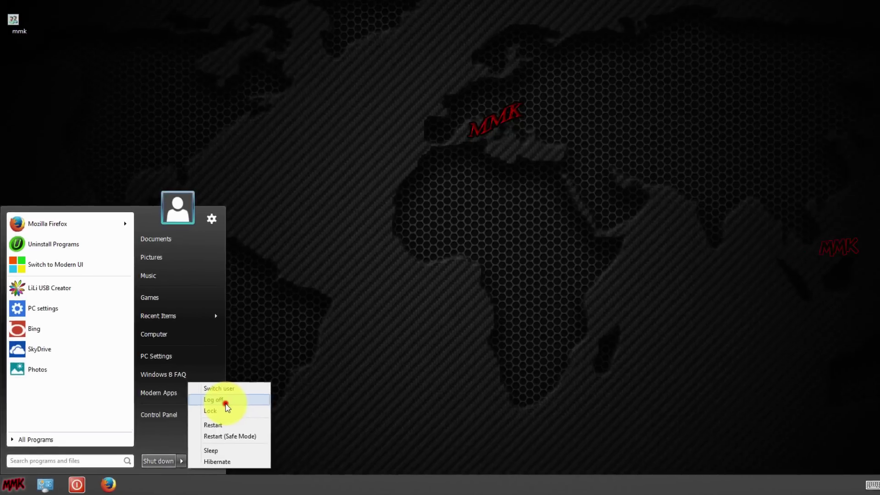
left_click(272, 374)
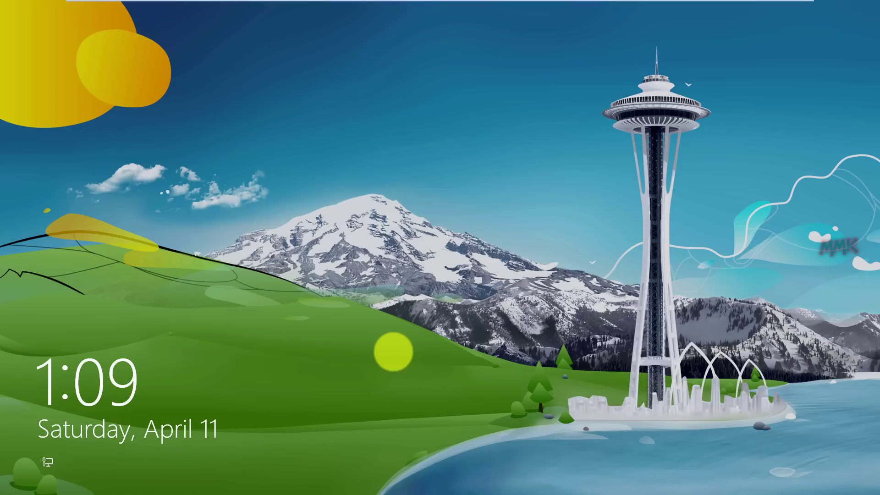
Try signing back in with a password and dismiss the incorrect-password message.
left_click(461, 211)
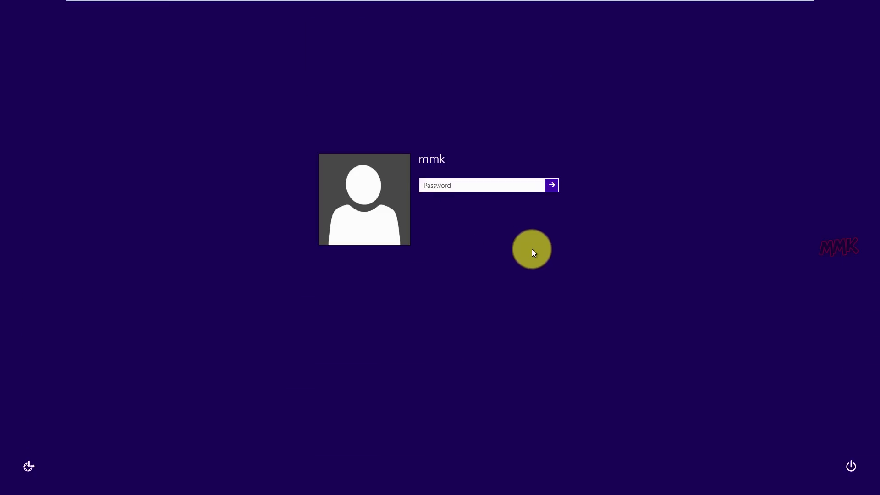
type("•••••••••")
key("Return")
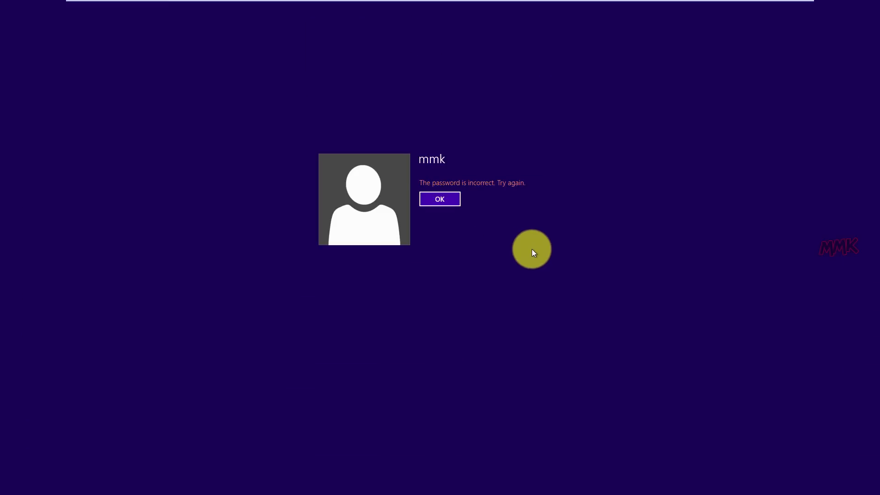
left_click(452, 206)
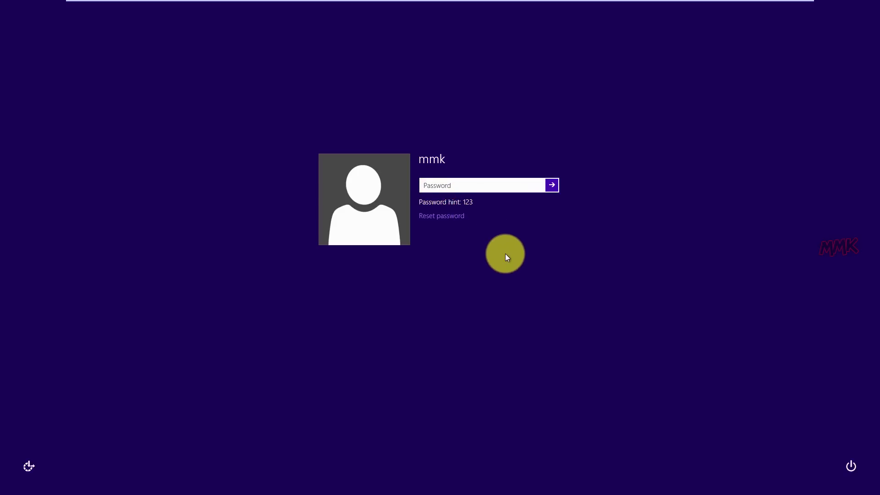
Restart the PC and bring up the Boot Menu with Esc to boot the USB stick.
left_click(852, 466)
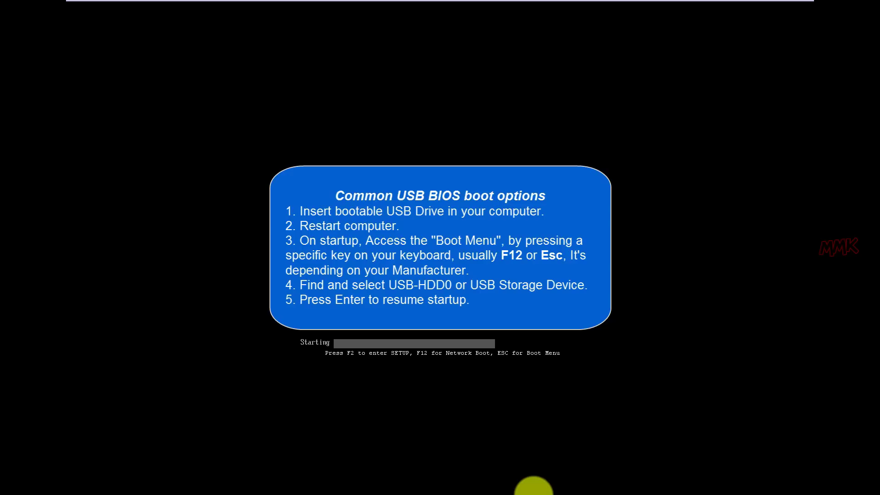
key("Escape")
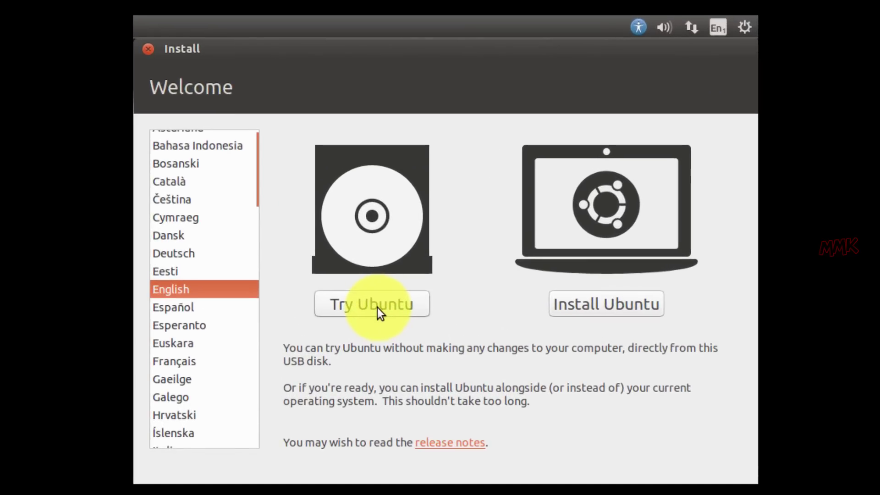
Choose Try Ubuntu and open the files folder on the 64 GB Volume in Files.
left_click(378, 312)
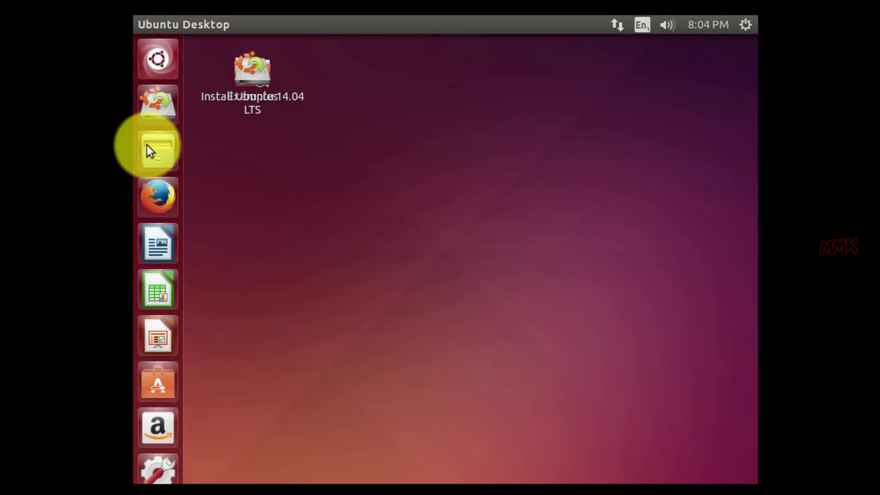
left_click(147, 145)
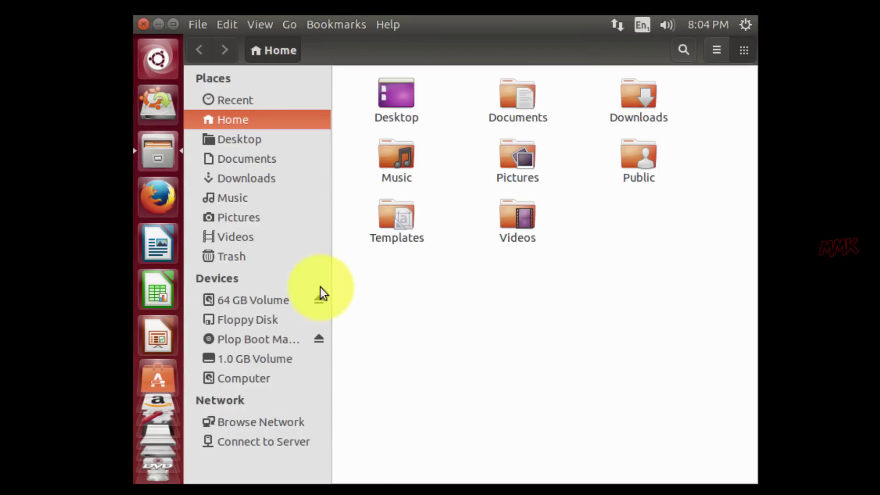
left_click(261, 303)
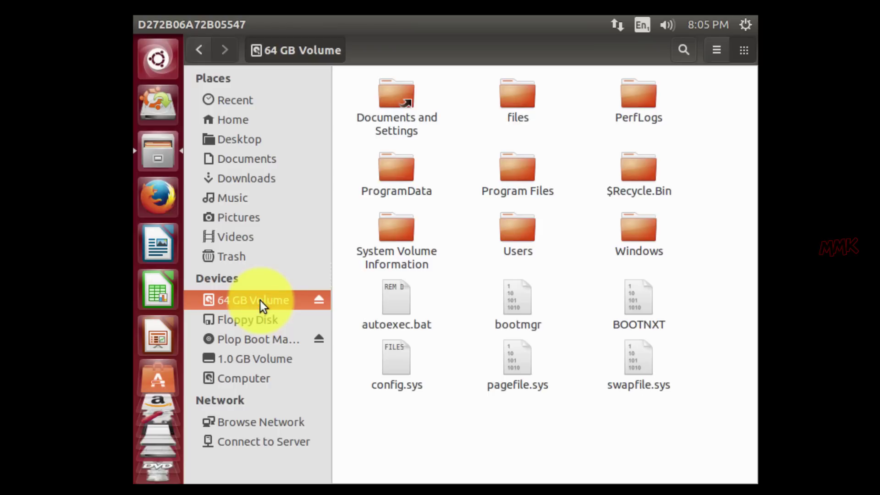
double_click(516, 100)
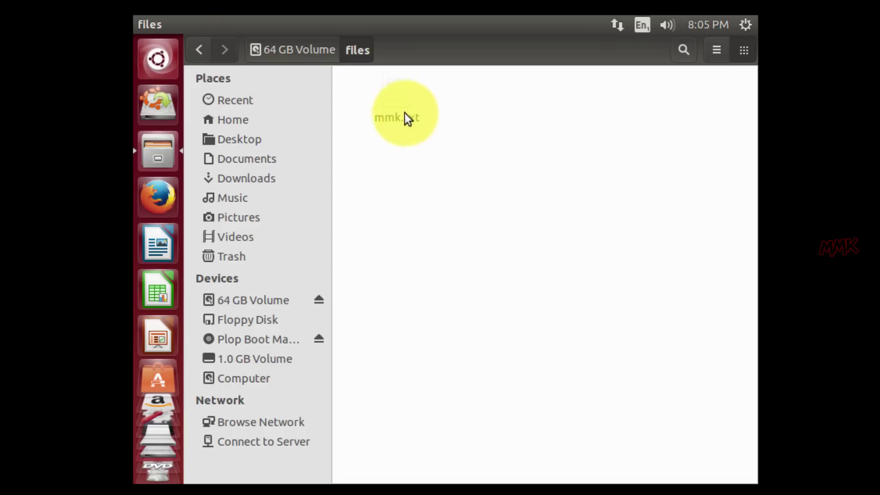
Copy mmk.txt and minimise the file manager.
right_click(396, 96)
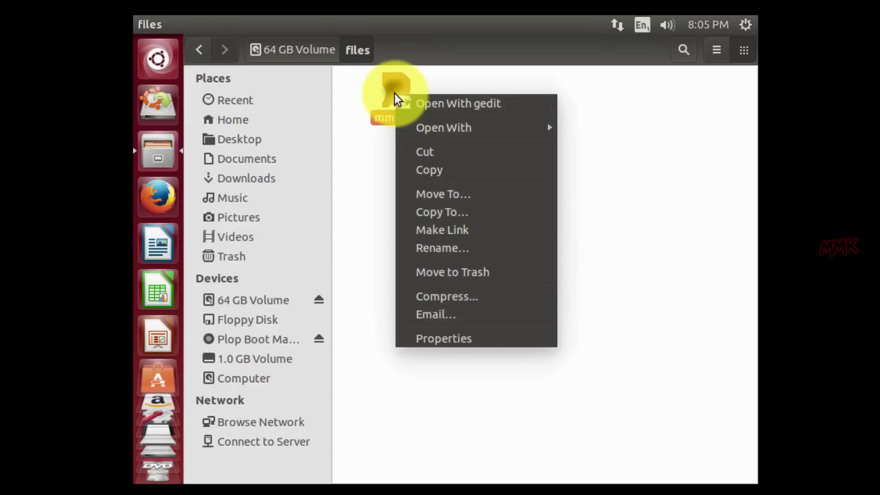
left_click(417, 171)
left_click(477, 264)
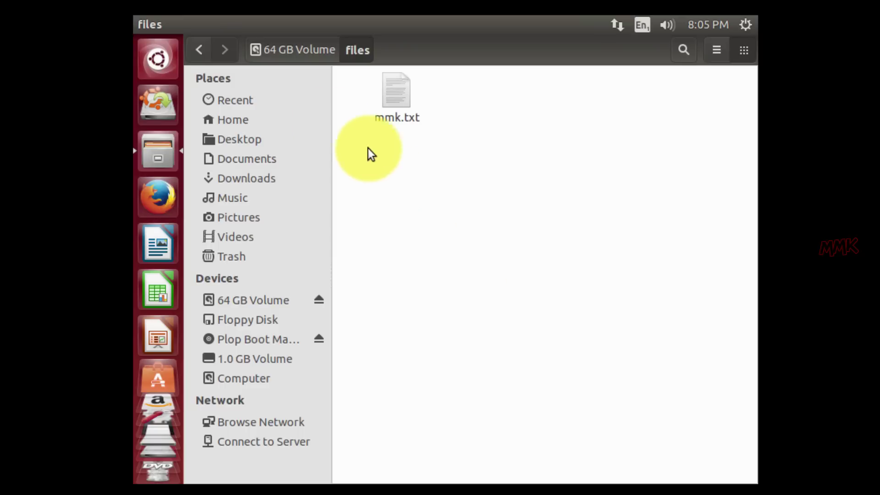
left_click(159, 24)
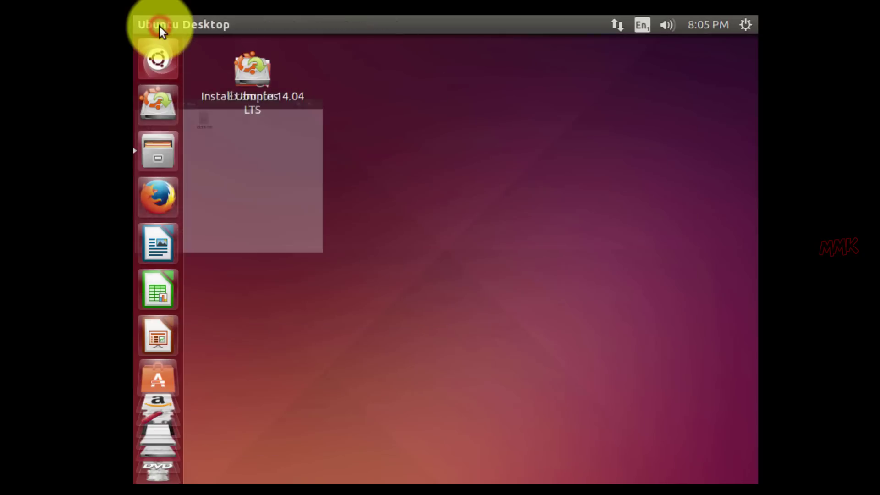
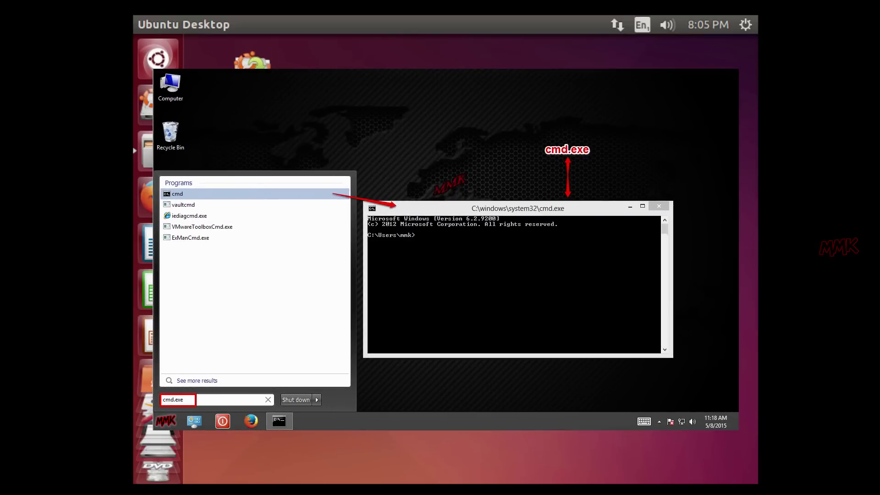
Switch from the Windows VM workspace to the plain Ubuntu desktop.
key("ctrl+alt+Right")
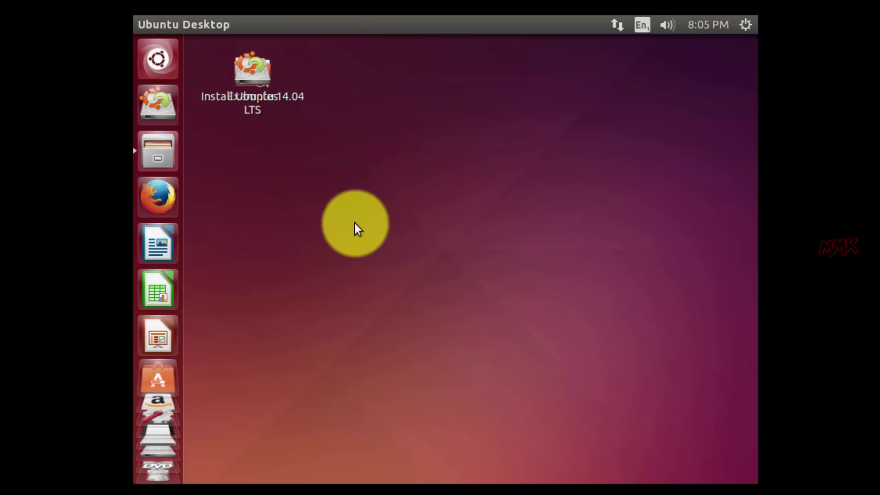
In Files, go to 64 GB Volume > Windows, search 'system32', and open System32.
left_click(151, 158)
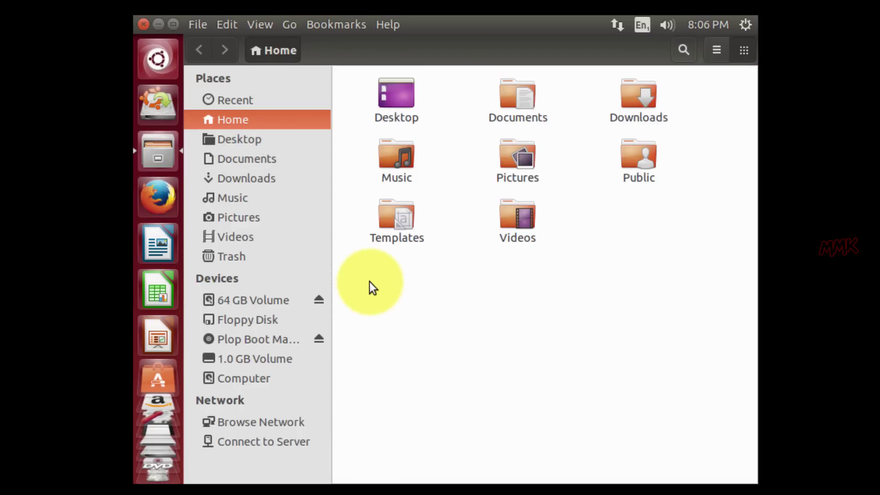
left_click(269, 304)
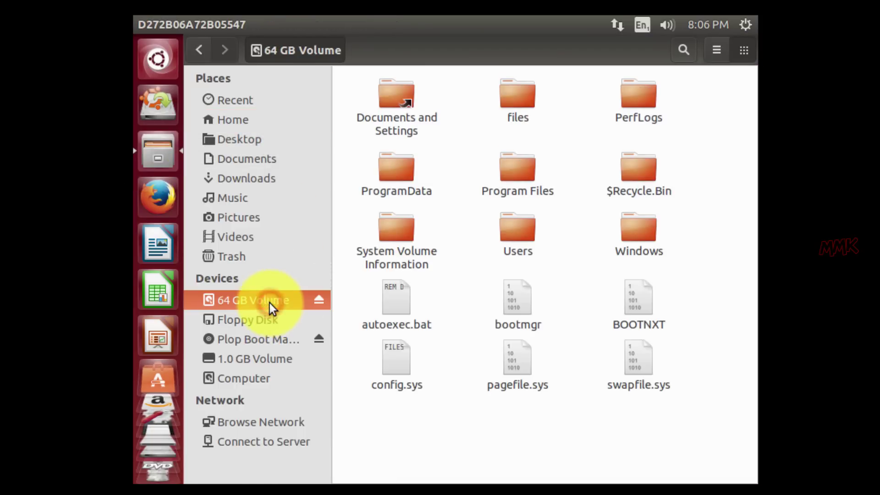
double_click(658, 236)
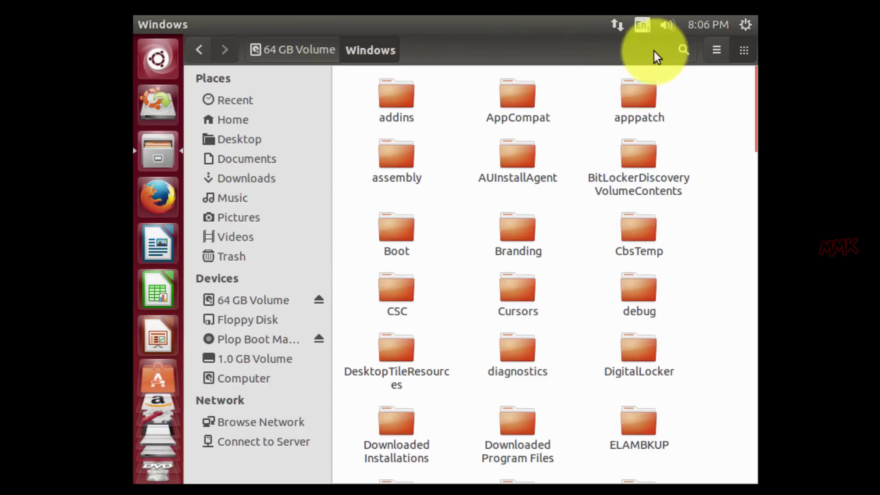
left_click(683, 50)
left_click(559, 82)
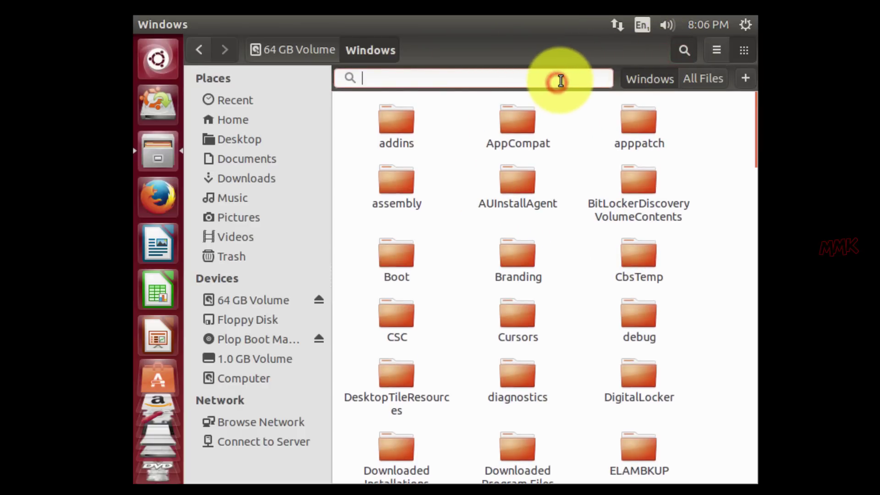
type("system")
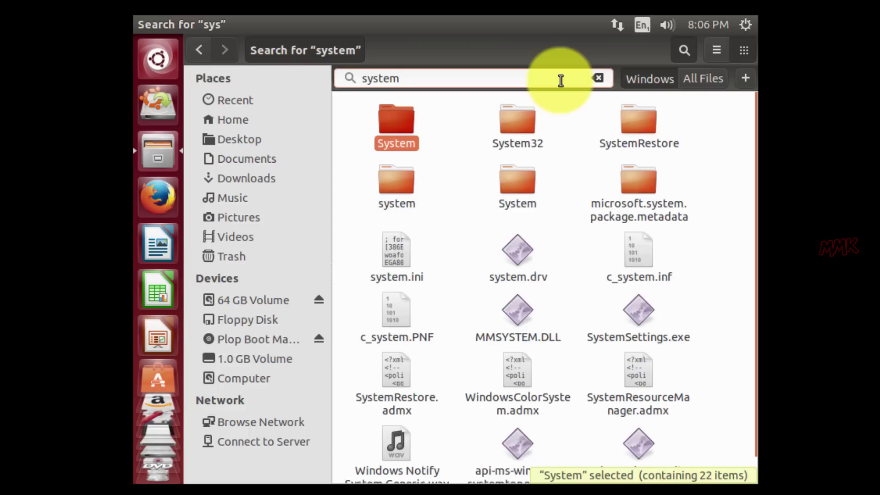
type("32")
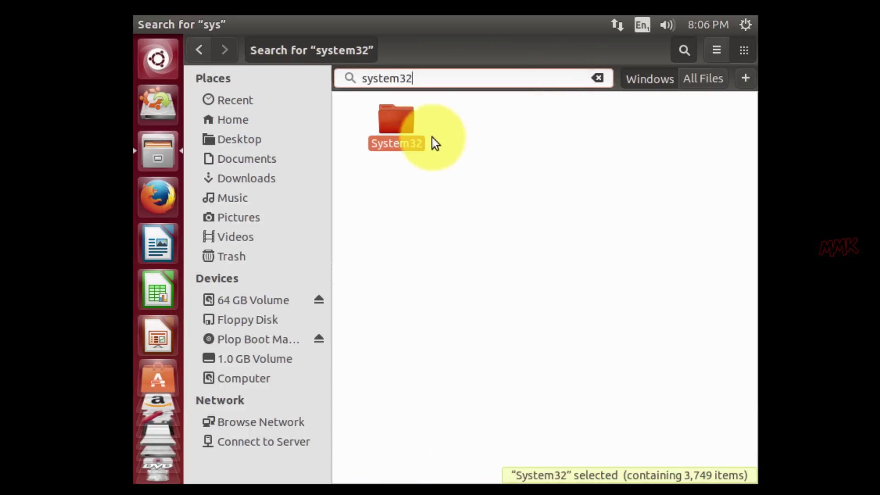
double_click(389, 124)
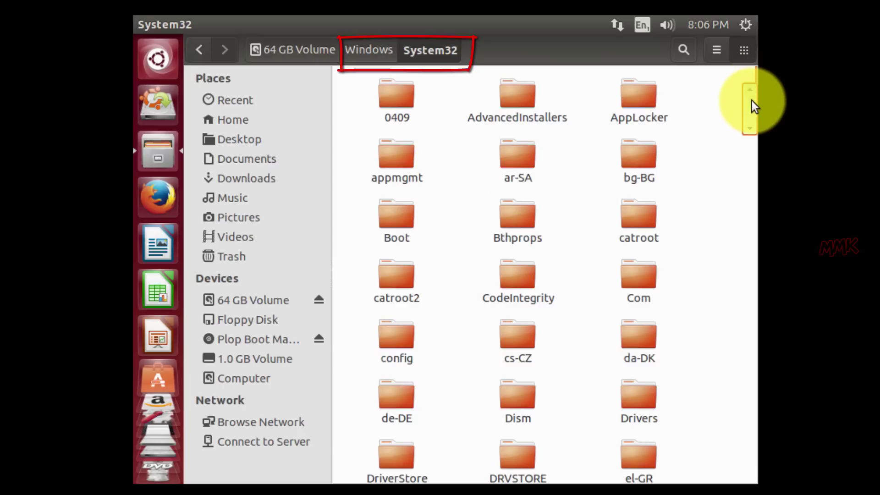
Search System32 for 'osk' and begin renaming osk.exe.
left_click_drag(752, 102, 754, 133)
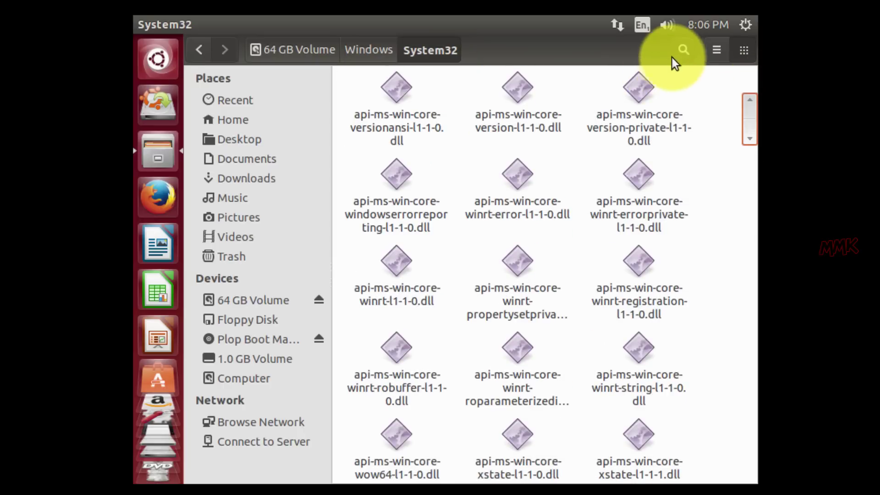
left_click(683, 50)
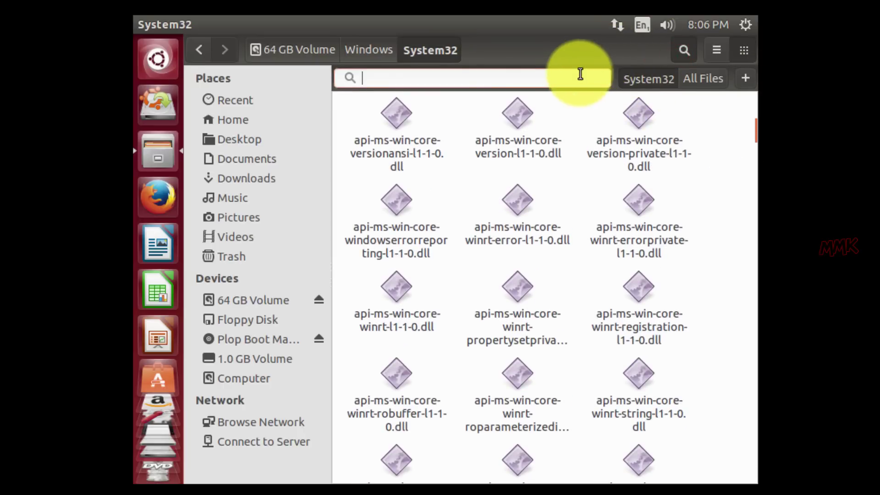
type("osk")
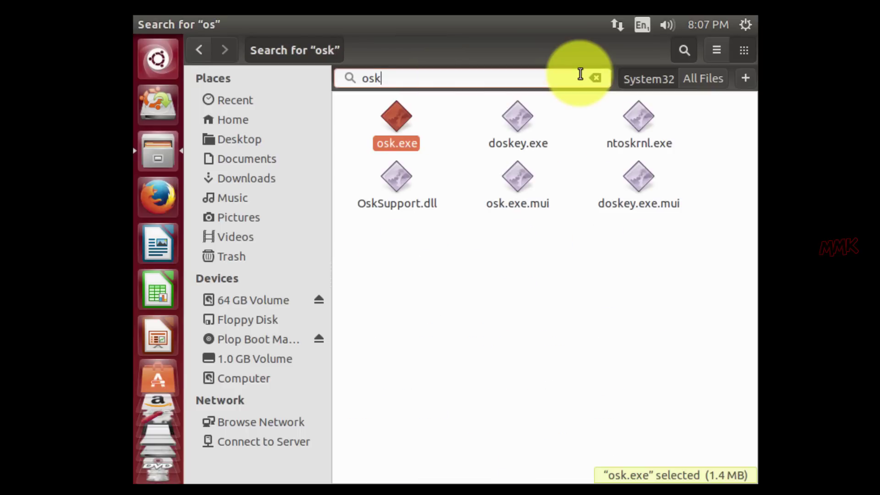
right_click(401, 139)
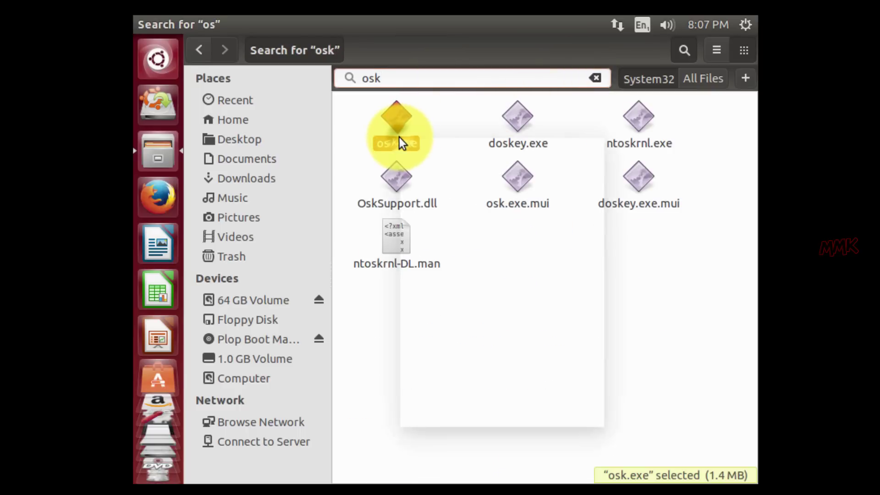
left_click(445, 312)
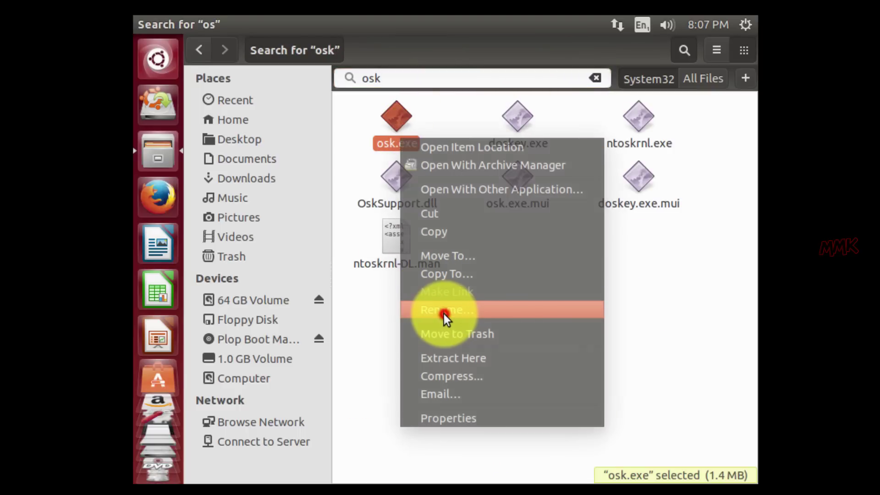
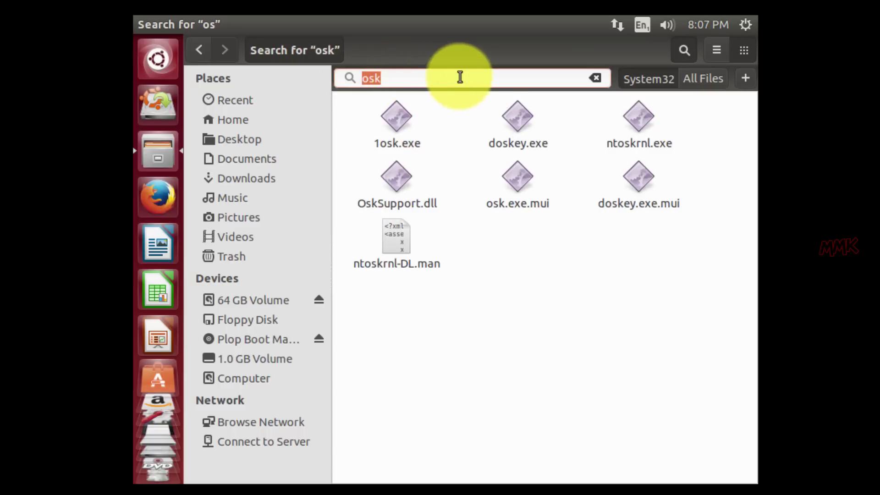
Search System32 for cmd.exe and start renaming the found cmd.exe file.
type("cm")
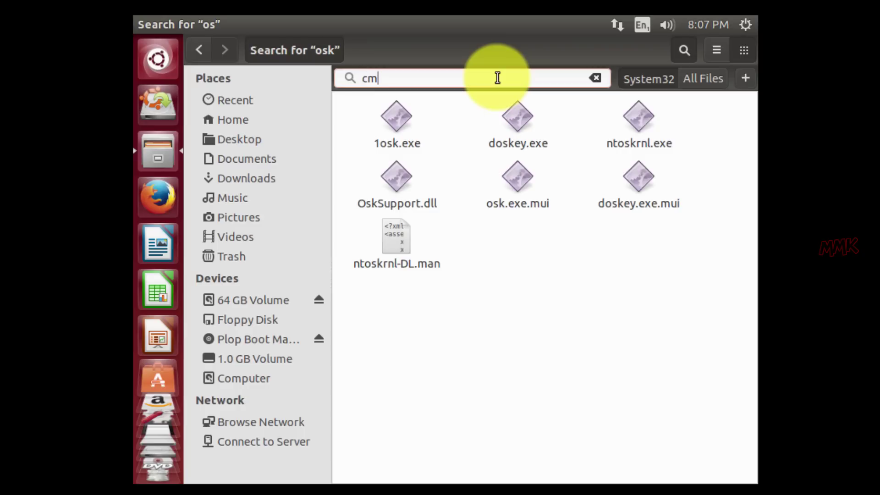
type("d.exe")
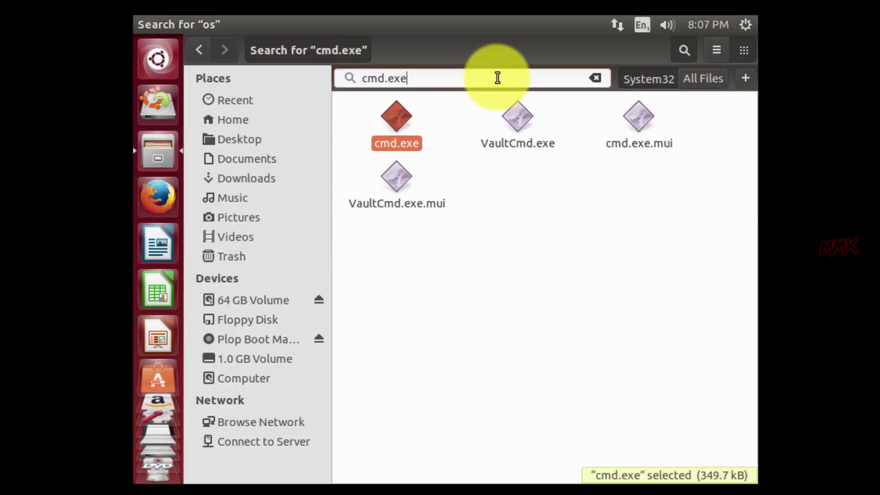
right_click(399, 120)
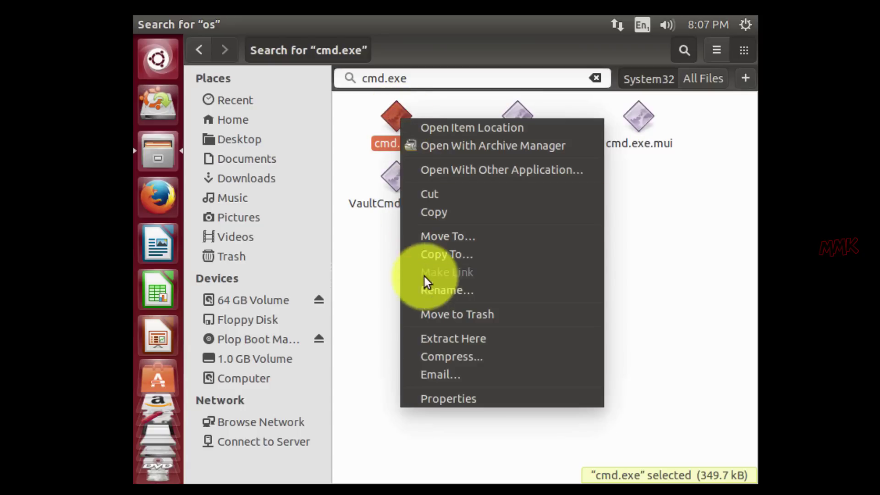
left_click(428, 290)
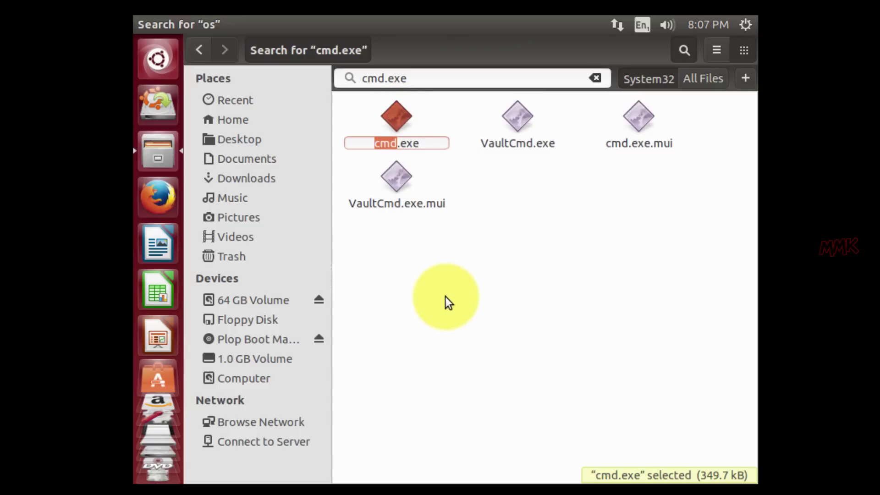
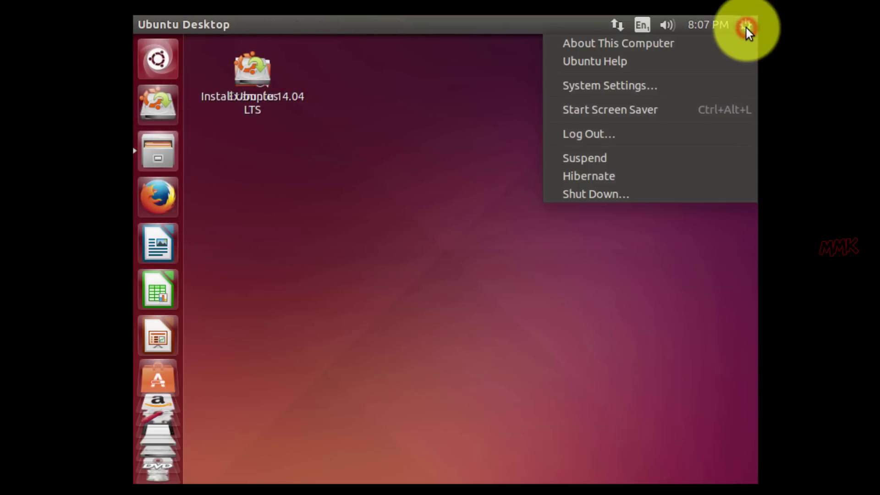
Power off the Ubuntu live session from the top-panel gear menu.
left_click(696, 193)
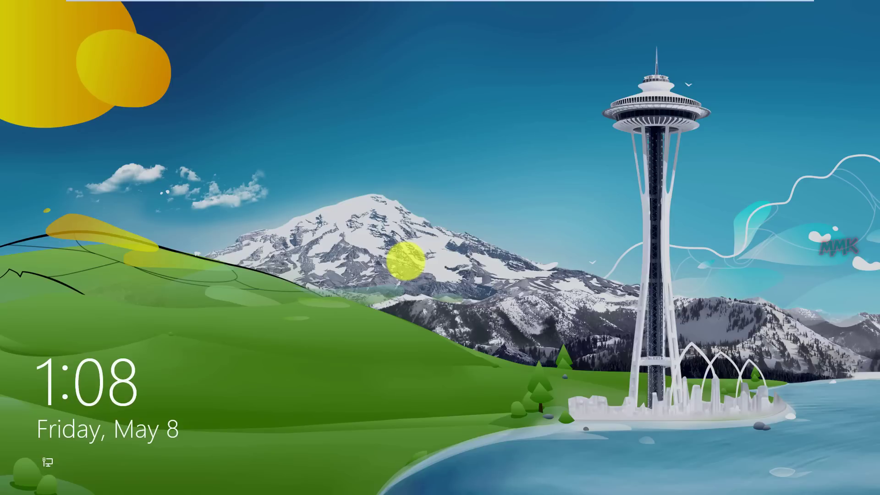
Get past the lock screen, fail one sign-in with a wrong password, and open Ease of Access.
left_click(353, 221)
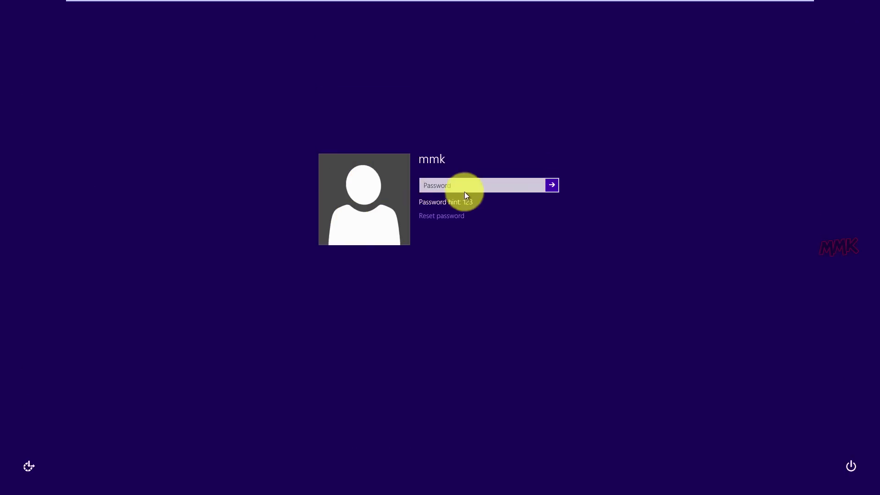
left_click(464, 185)
type("1234567890")
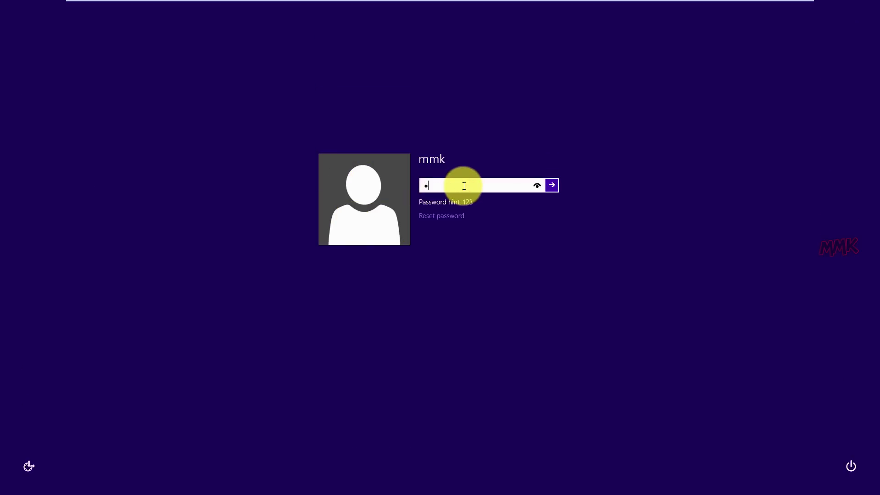
type("123")
key("Return")
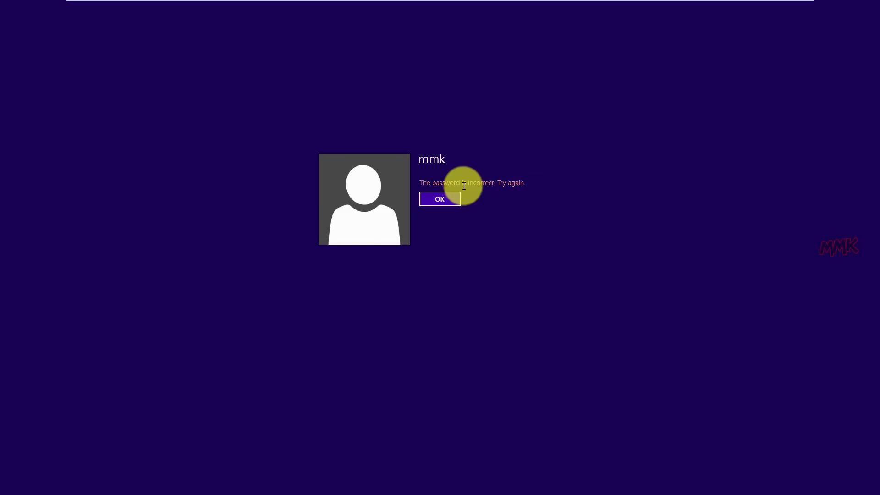
left_click(449, 202)
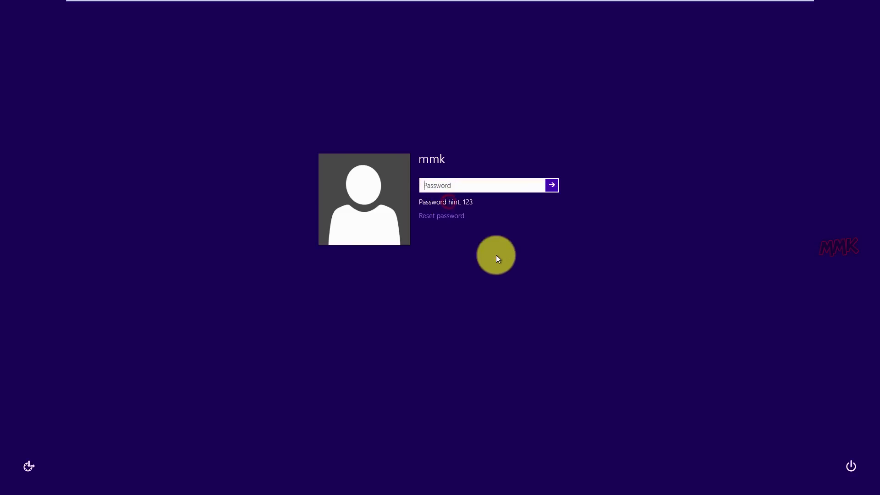
key("Return")
key("Return")
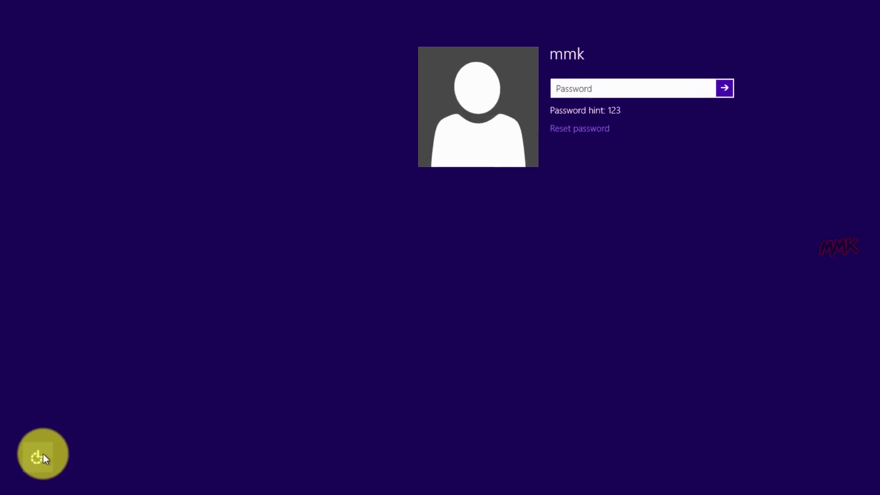
left_click(36, 460)
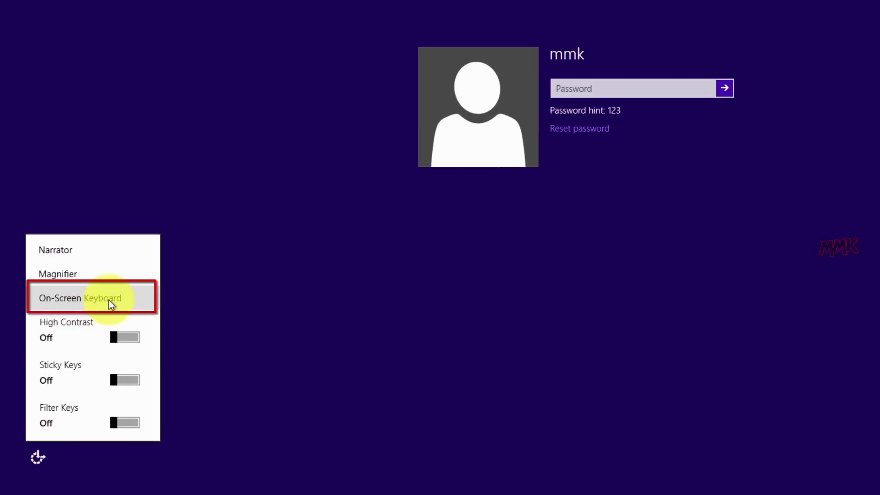